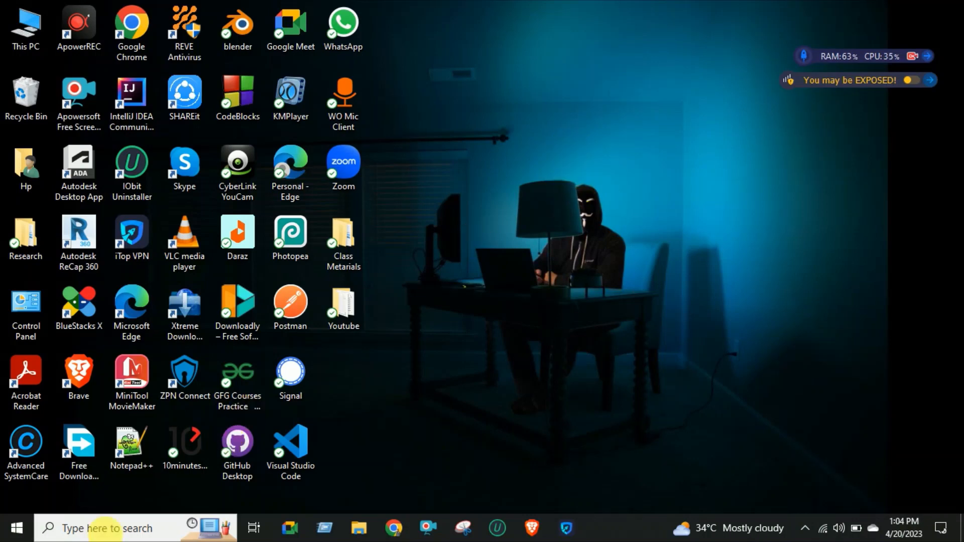
# Launch Microsoft Word in a maximized window and create a blank document
pyautogui.click(89, 535)
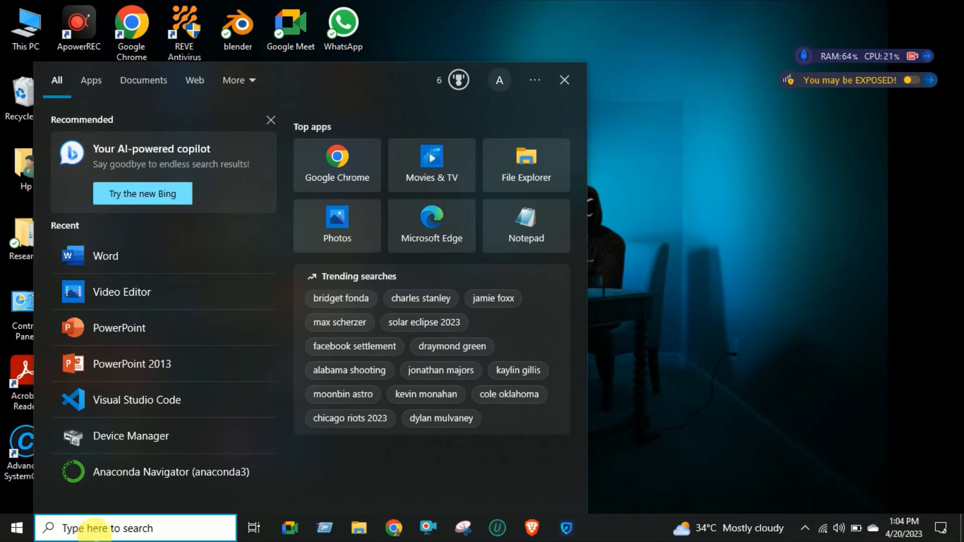
pyautogui.write('word')
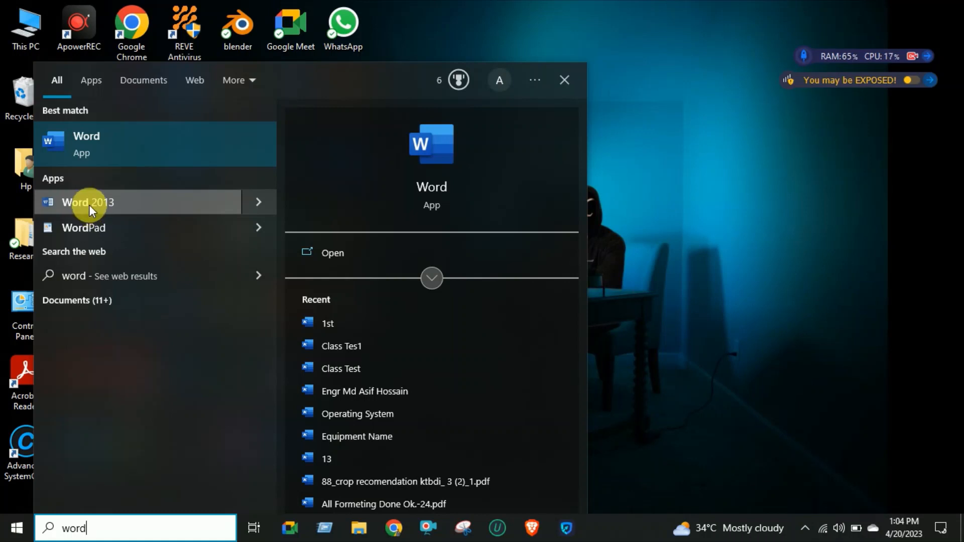
pyautogui.click(150, 160)
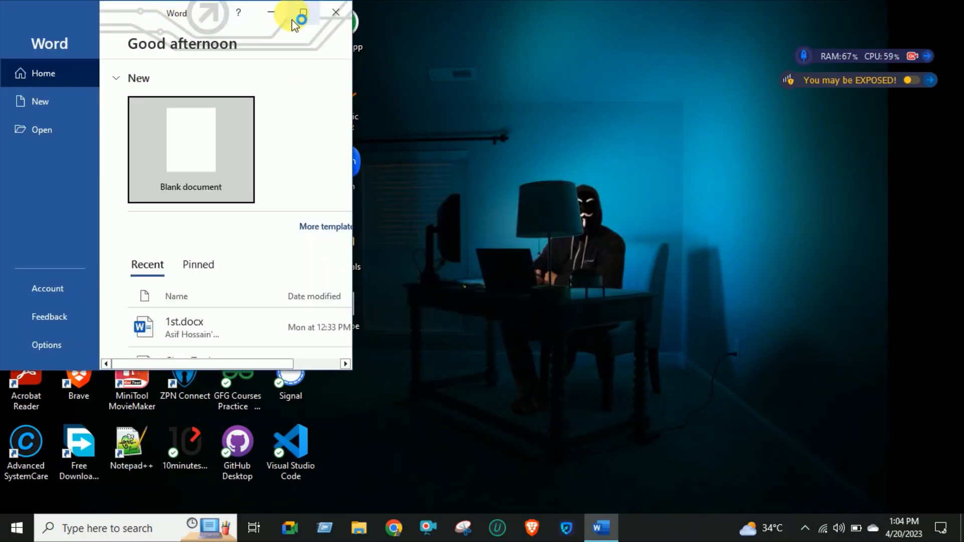
pyautogui.click(294, 19)
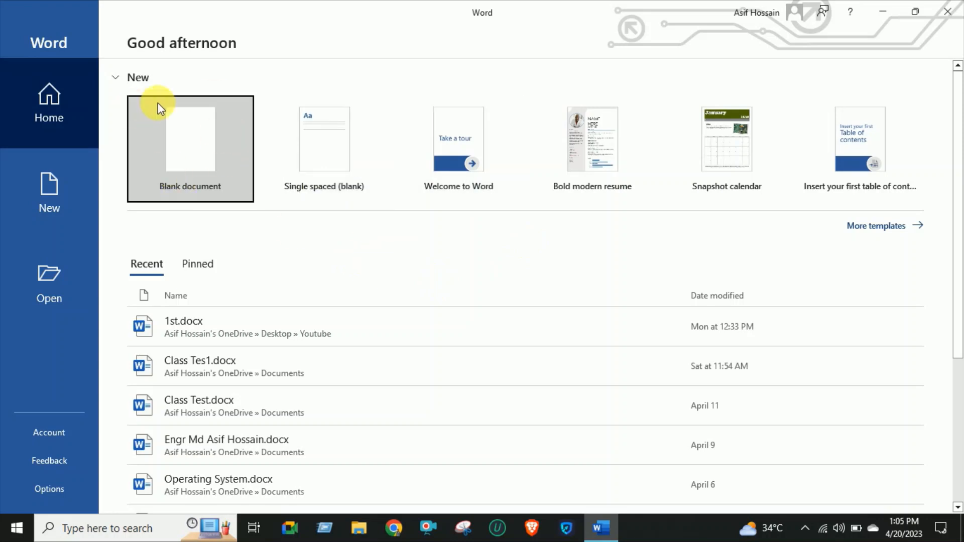
pyautogui.click(224, 153)
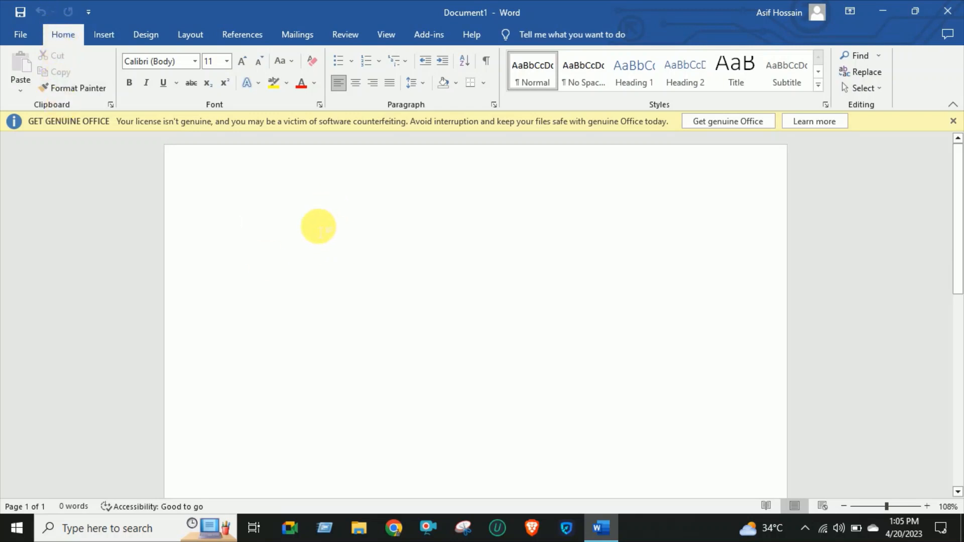
# Write the sentence "I am Student of School of CSE" at the start of the blank document
pyautogui.write('I')
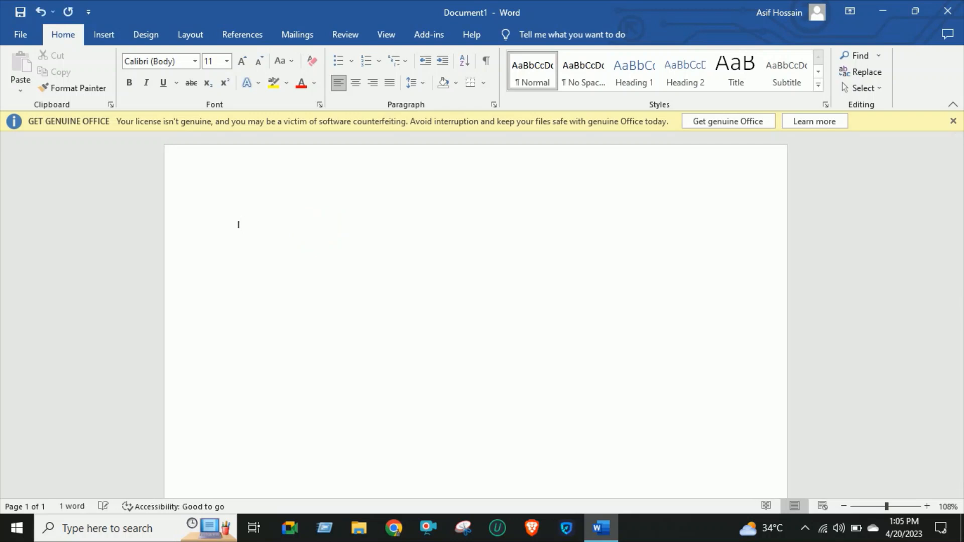
pyautogui.write(' am Stu')
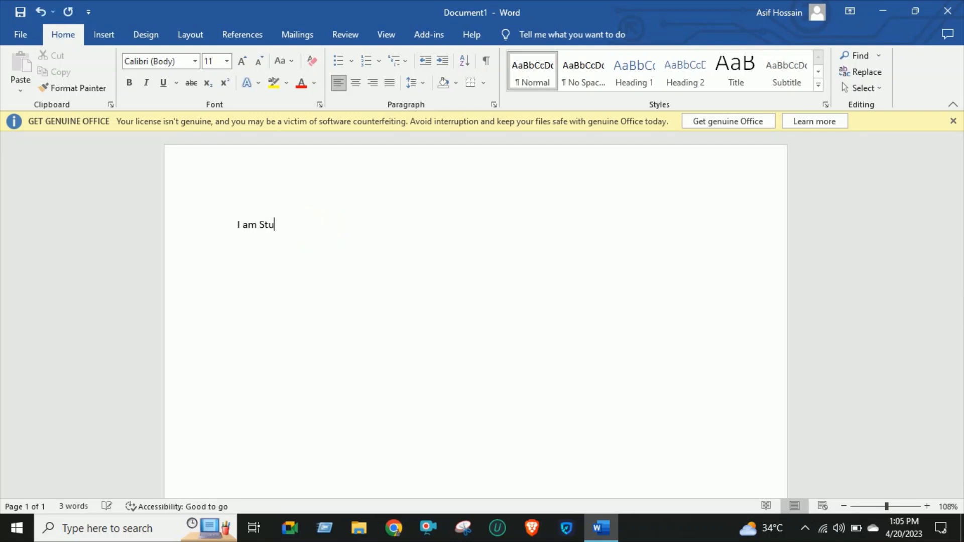
pyautogui.write('dent of School of CSE')
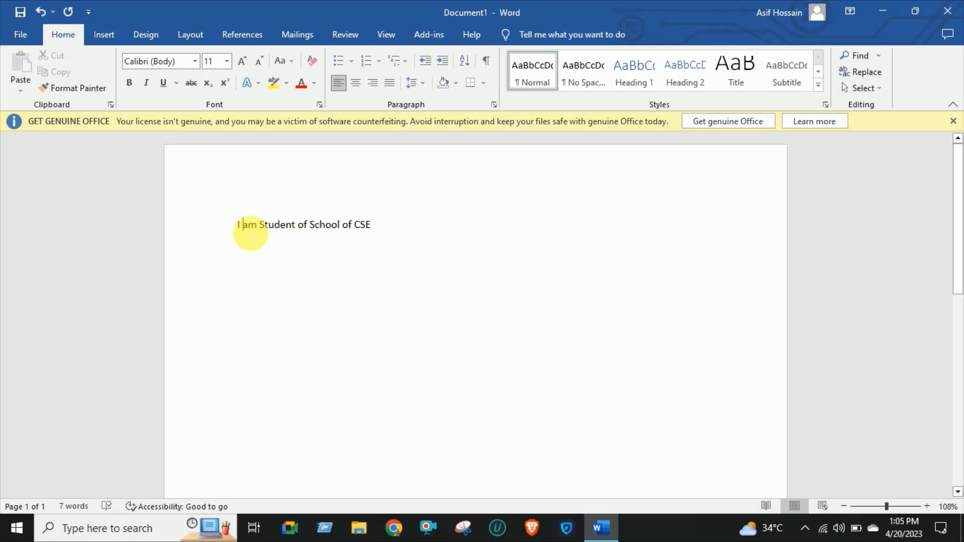
# Make the whole sentence "I am Student of School of CSE" bold and set its font size to 18
pyautogui.tripleClick(244, 230)
pyautogui.click(424, 259)
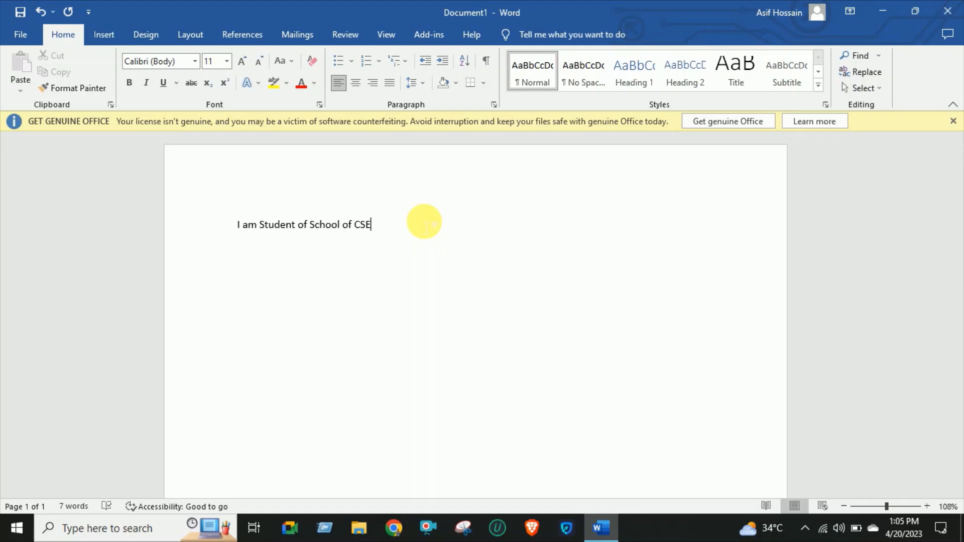
pyautogui.moveTo(398, 229); pyautogui.dragTo(217, 218)
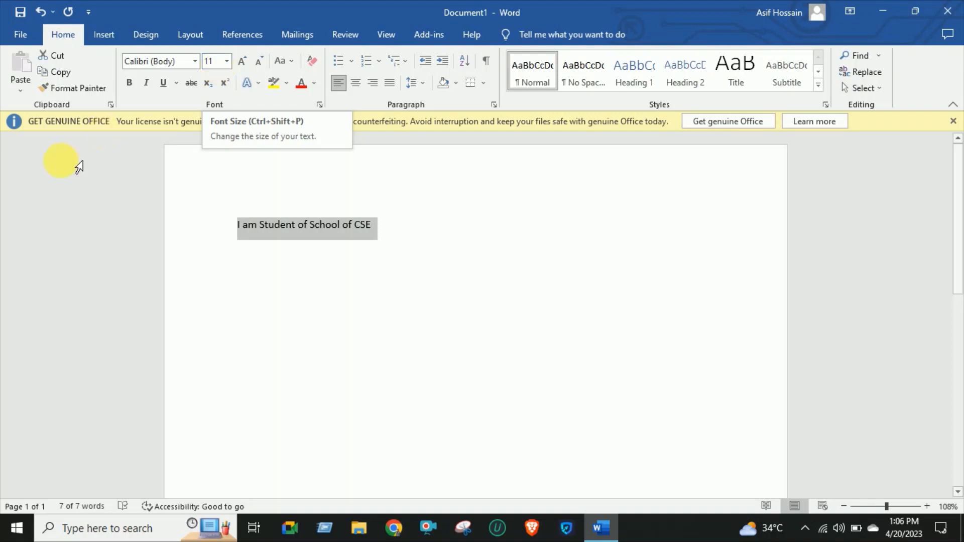
pyautogui.click(129, 83)
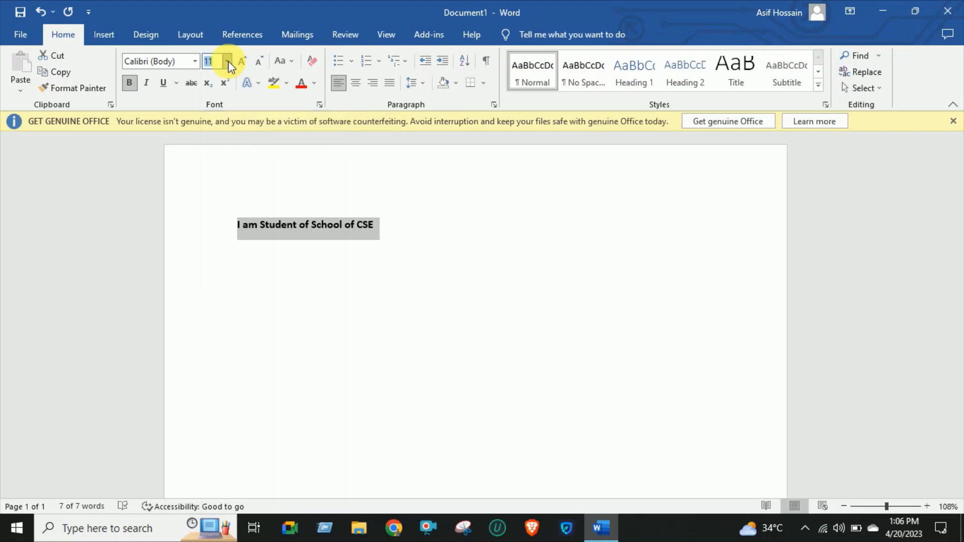
pyautogui.click(227, 61)
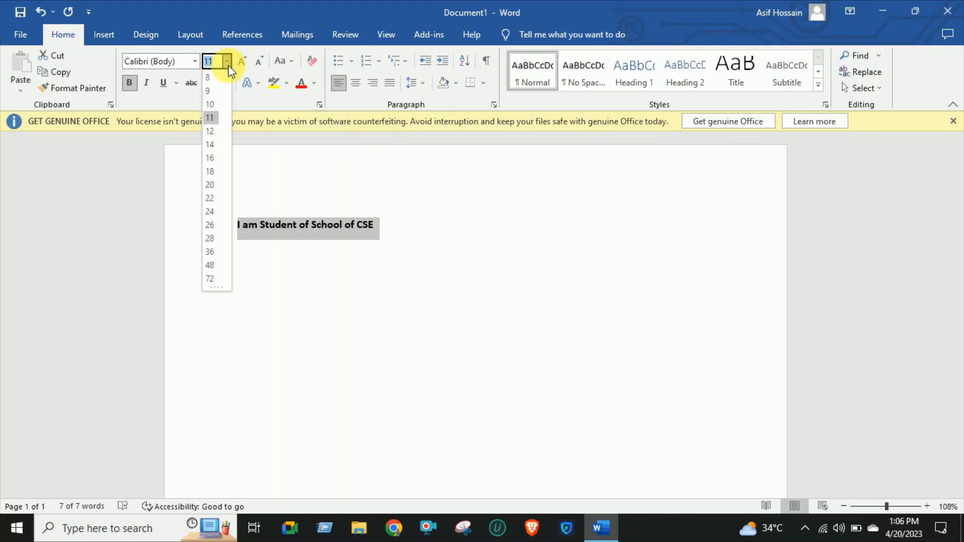
pyautogui.click(210, 172)
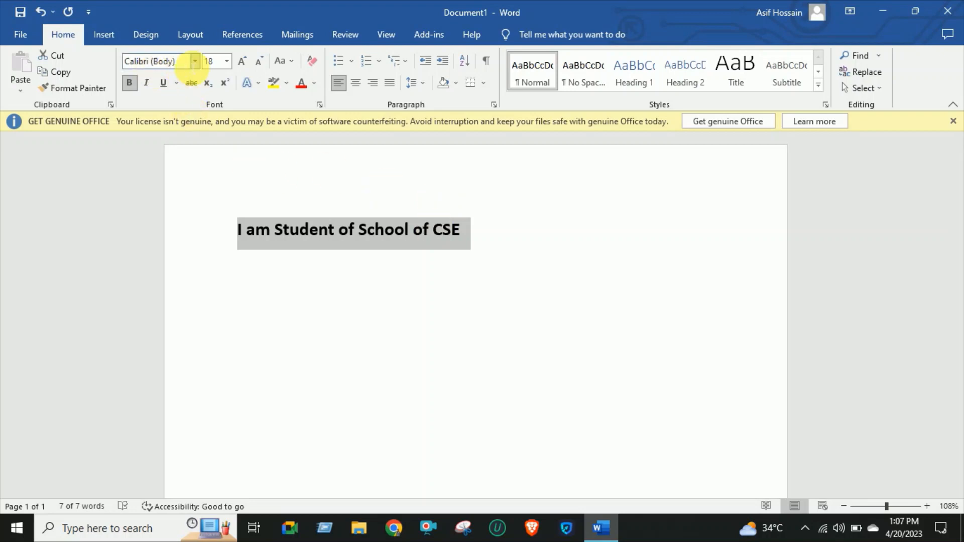
# Change the font of the selected sentence to Times New Roman, then deselect it
pyautogui.click(189, 60)
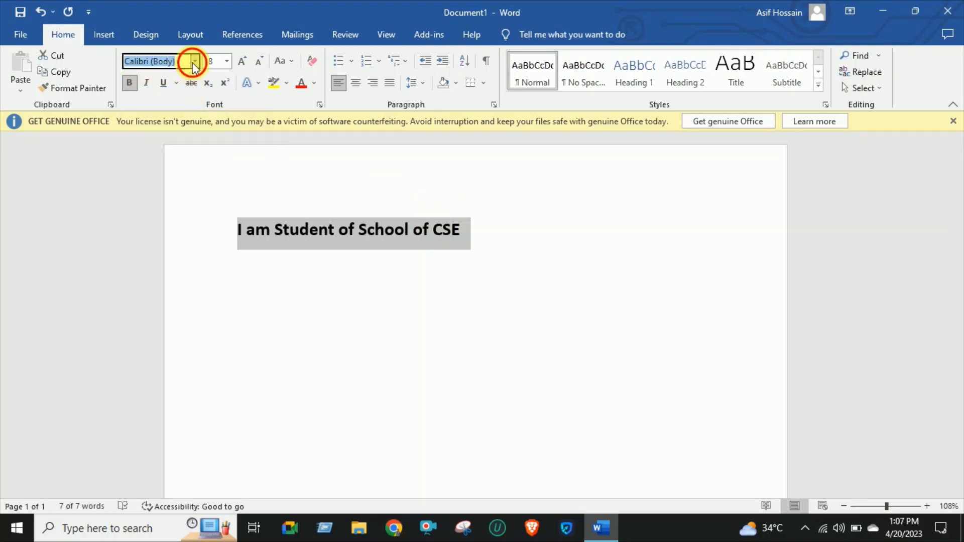
pyautogui.click(194, 61)
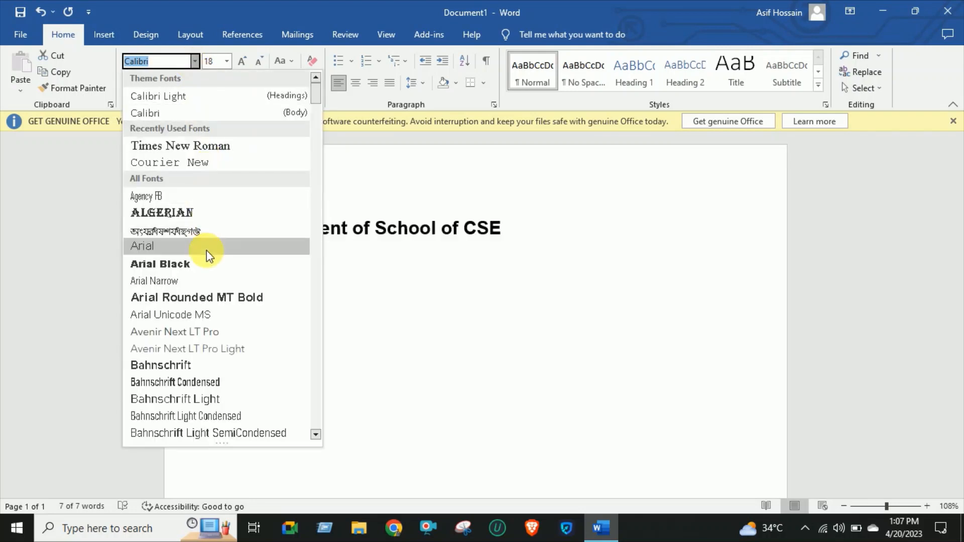
pyautogui.scroll(-3, 203, 266)
pyautogui.scroll(3, 165, 217)
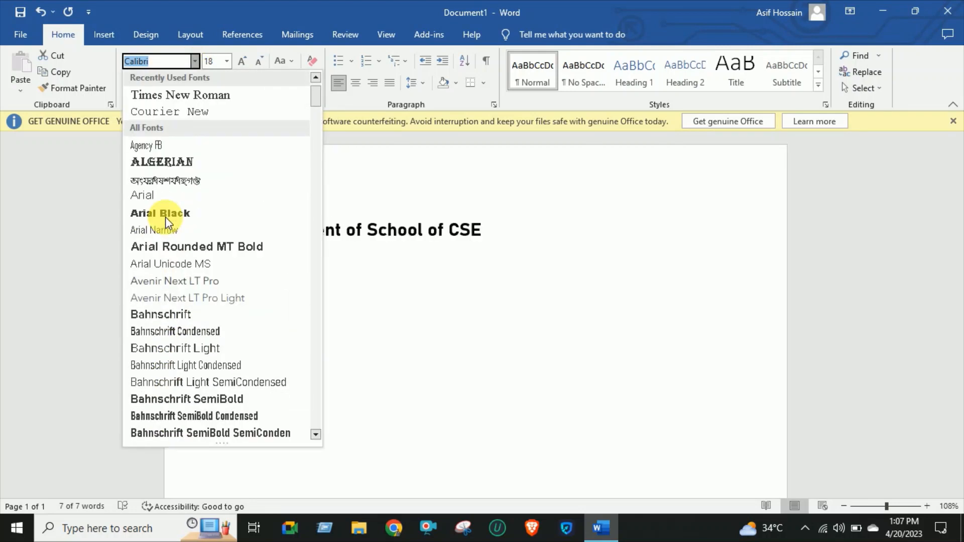
pyautogui.click(164, 96)
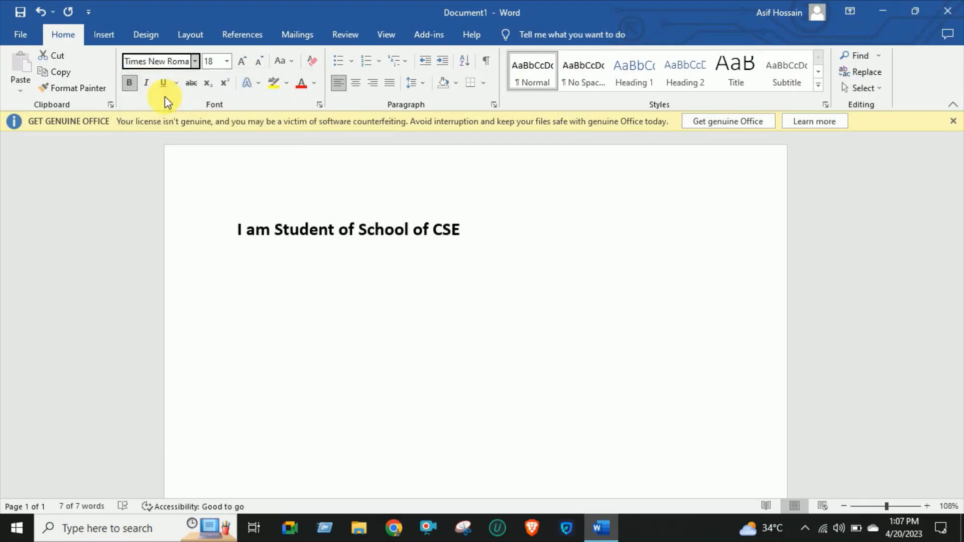
pyautogui.click(510, 252)
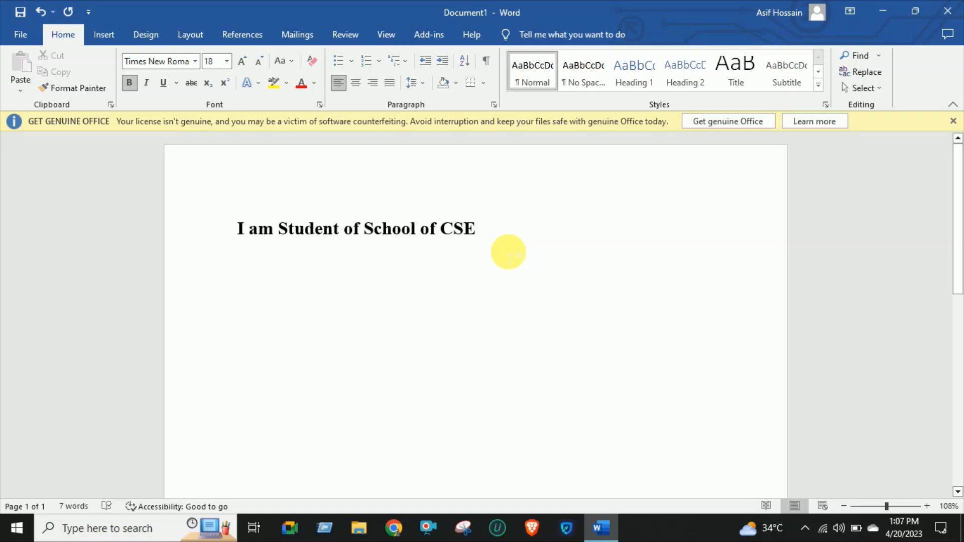
# Try centred, right and justified alignment on the whole sentence, and finish with it centred
pyautogui.moveTo(493, 237); pyautogui.dragTo(78, 243)
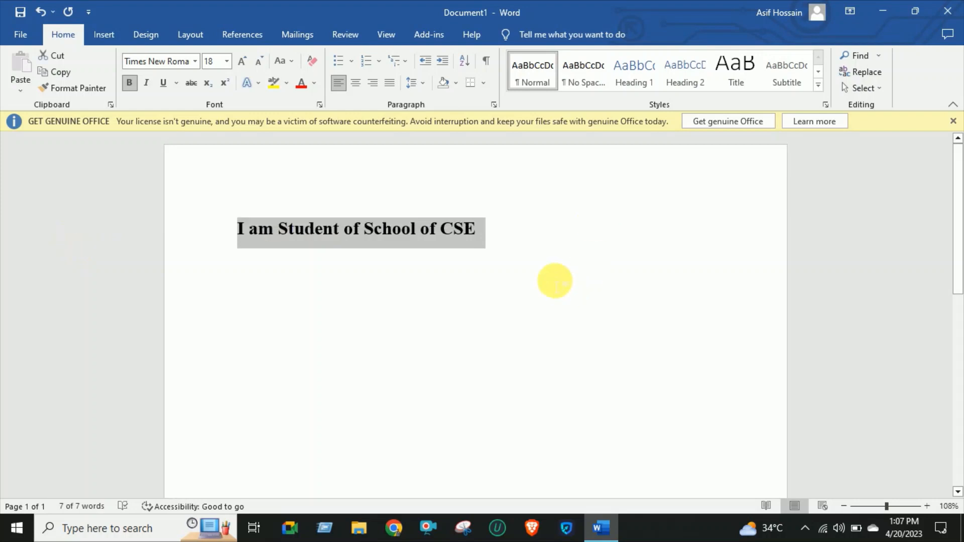
pyautogui.click(357, 85)
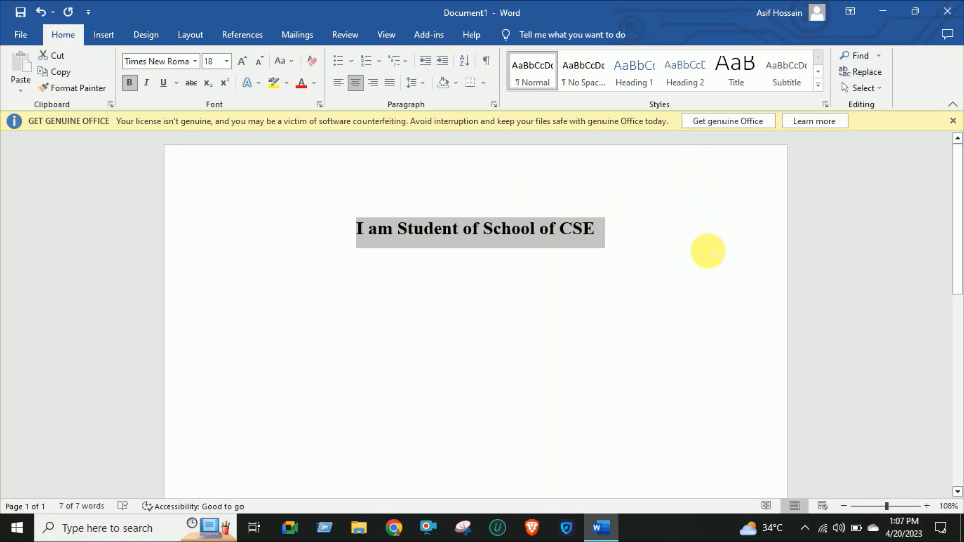
pyautogui.click(370, 88)
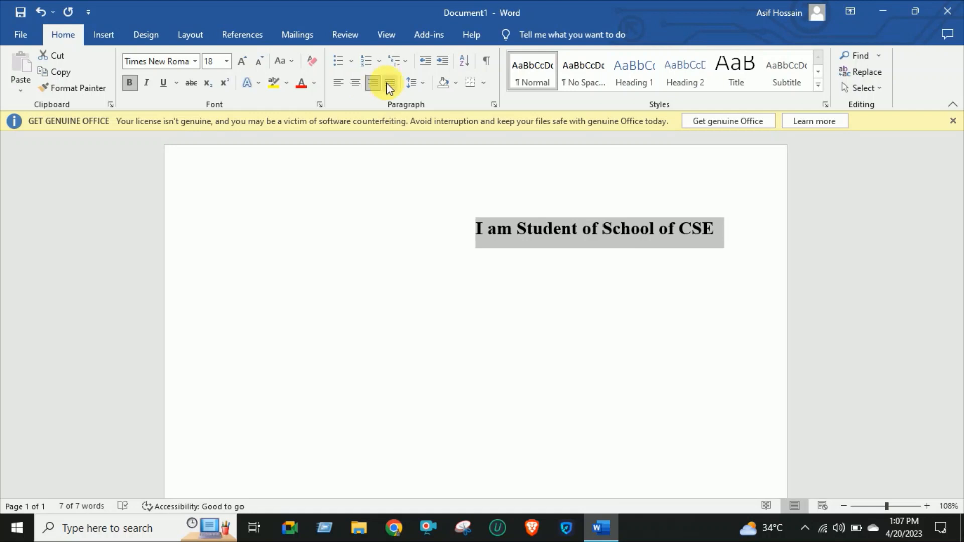
pyautogui.click(389, 84)
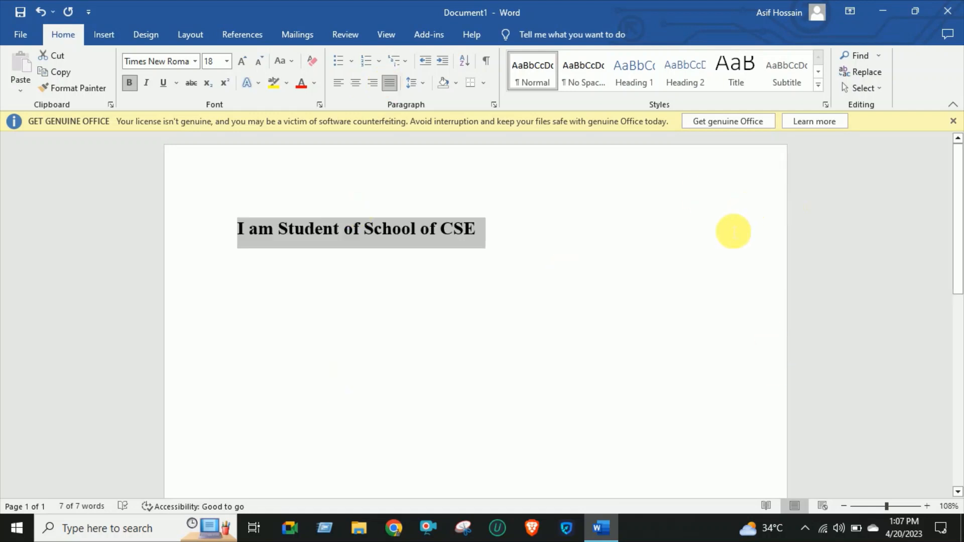
pyautogui.click(356, 85)
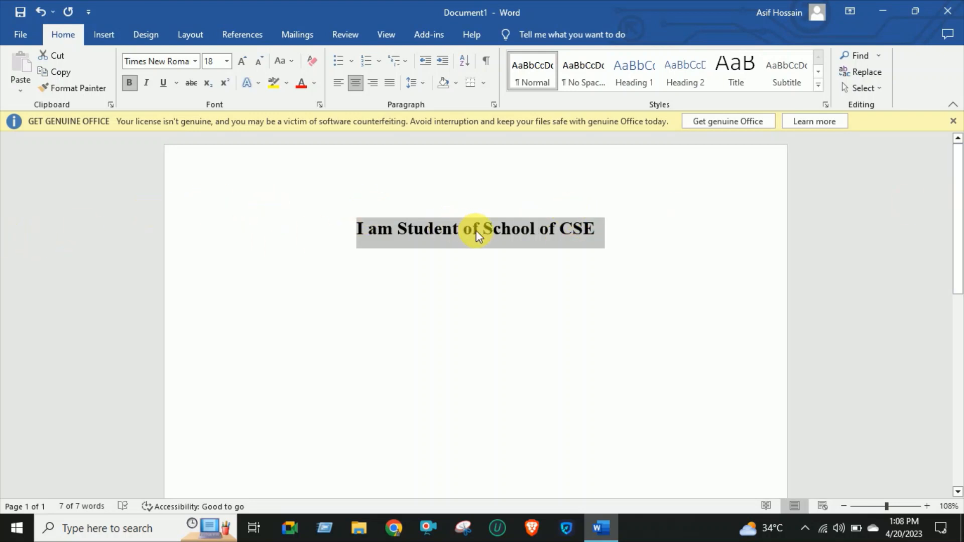
# Set the font colour of the word "CSE" to the standard red
pyautogui.click(542, 229)
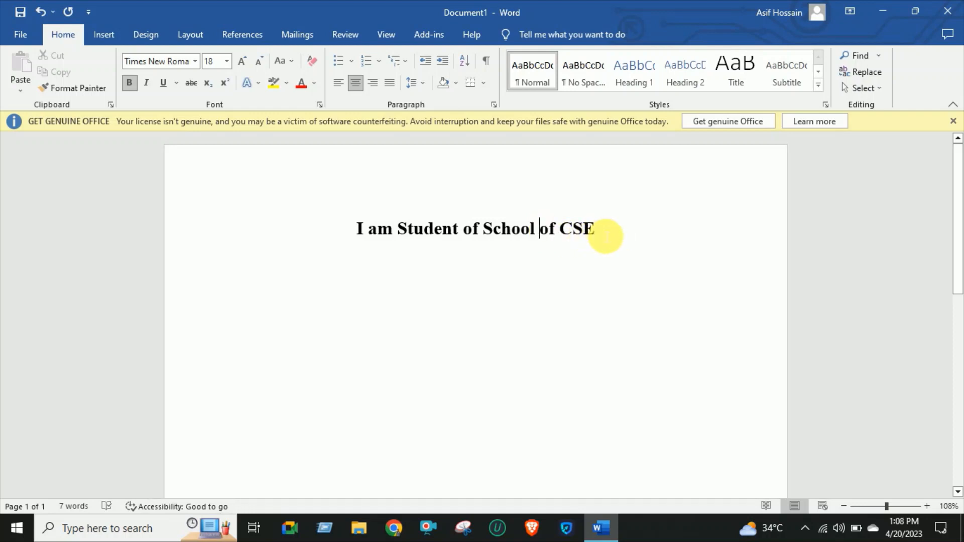
pyautogui.moveTo(606, 236); pyautogui.dragTo(560, 230)
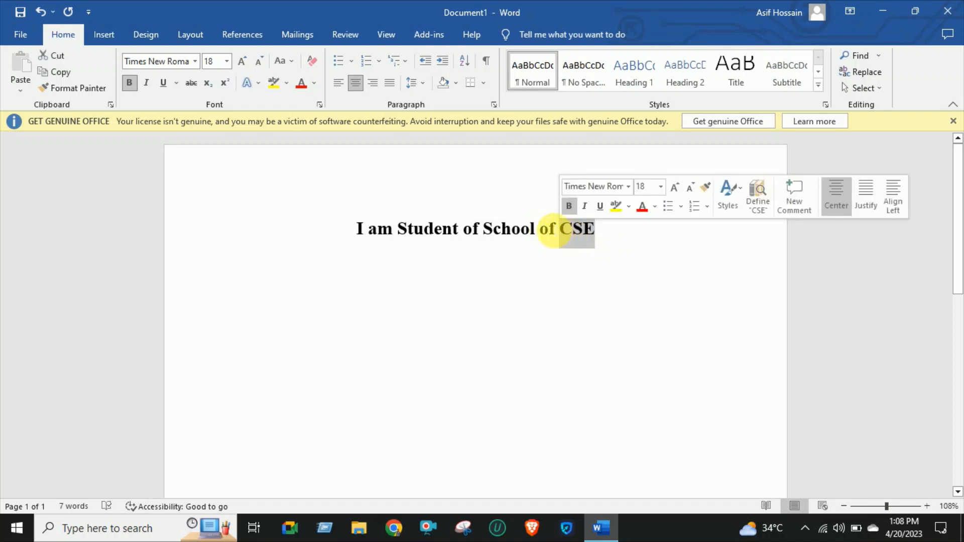
pyautogui.click(303, 87)
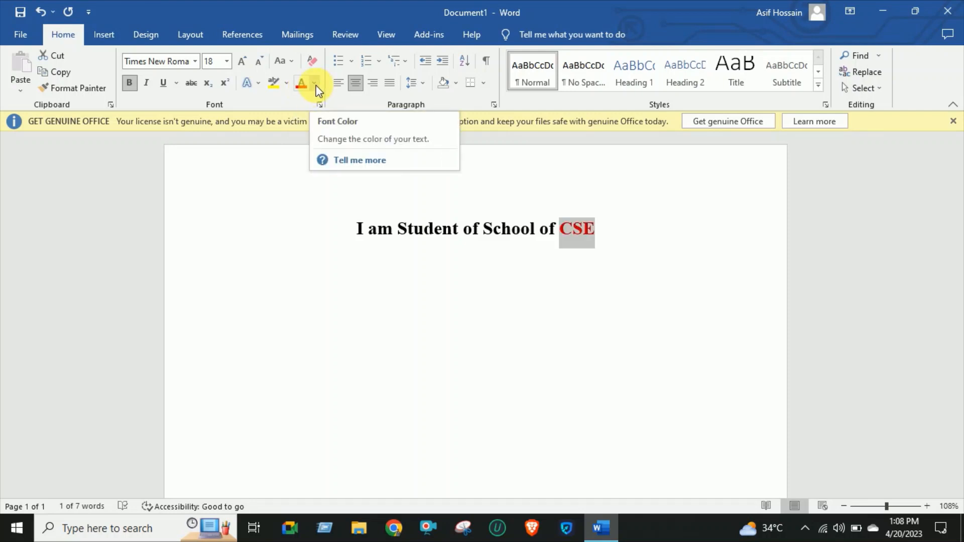
pyautogui.click(314, 85)
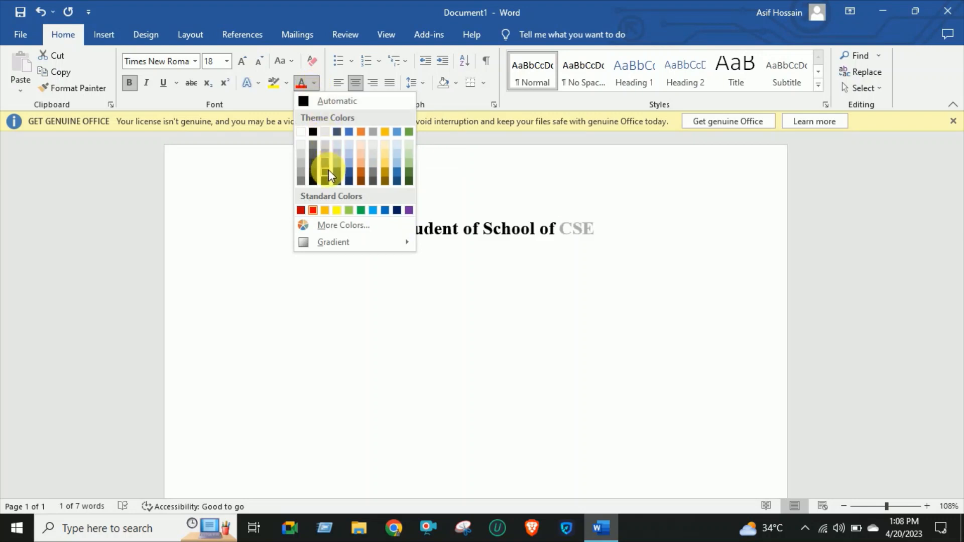
pyautogui.click(312, 211)
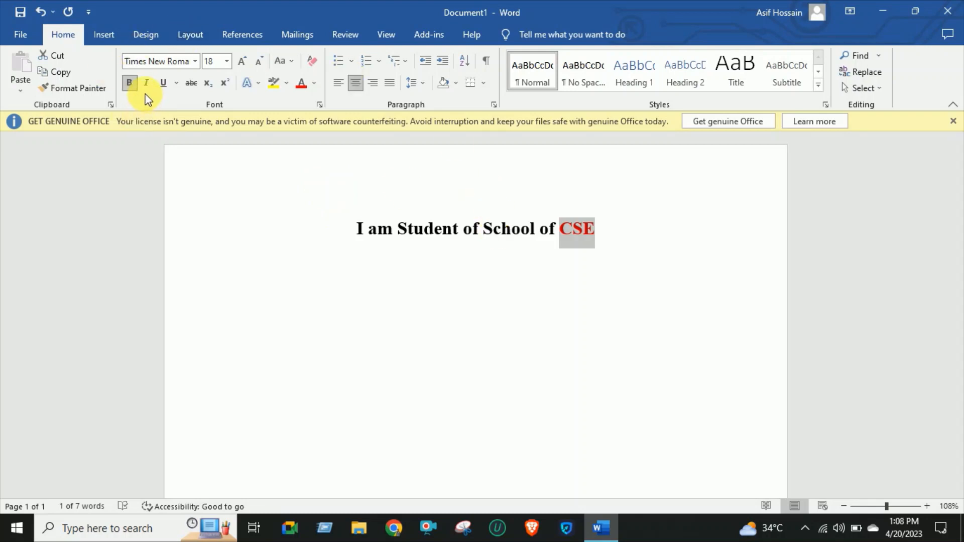
# Highlight the word "CSE" in yellow
pyautogui.click(288, 85)
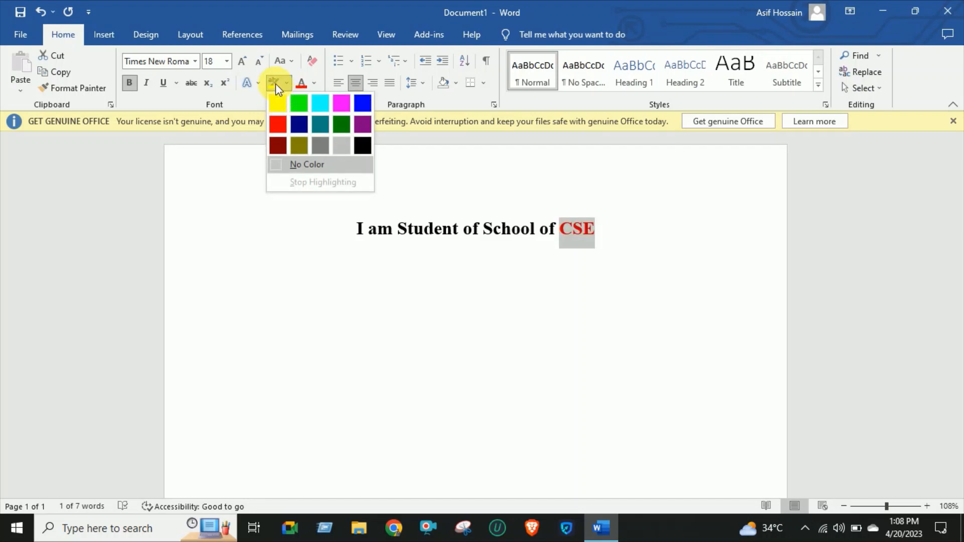
pyautogui.click(262, 148)
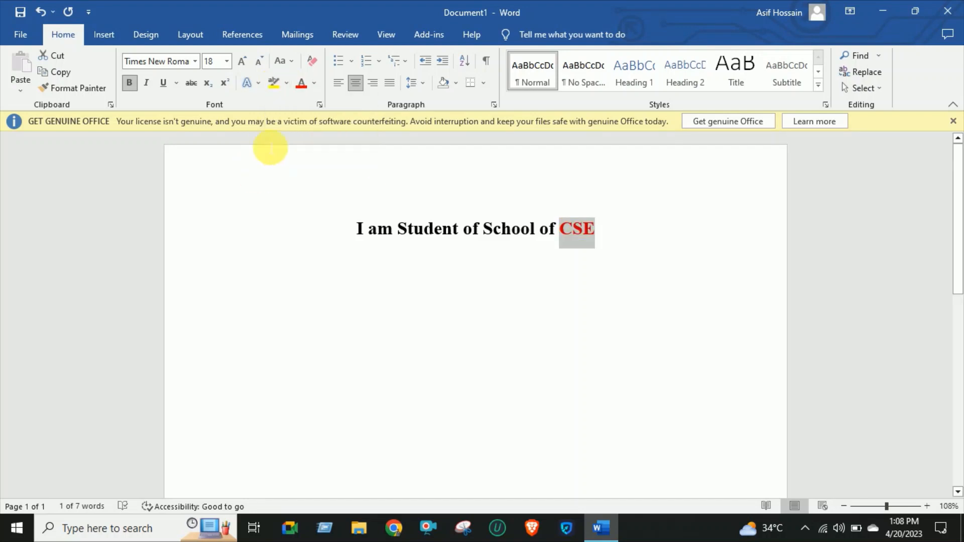
pyautogui.click(275, 82)
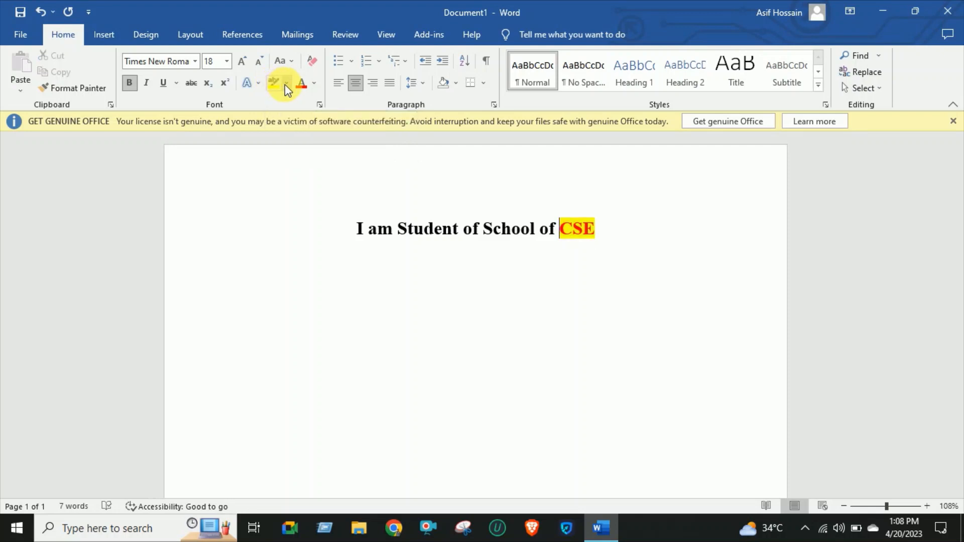
# Highlight the entire sentence in turquoise, then turn the text highlighter off
pyautogui.click(286, 84)
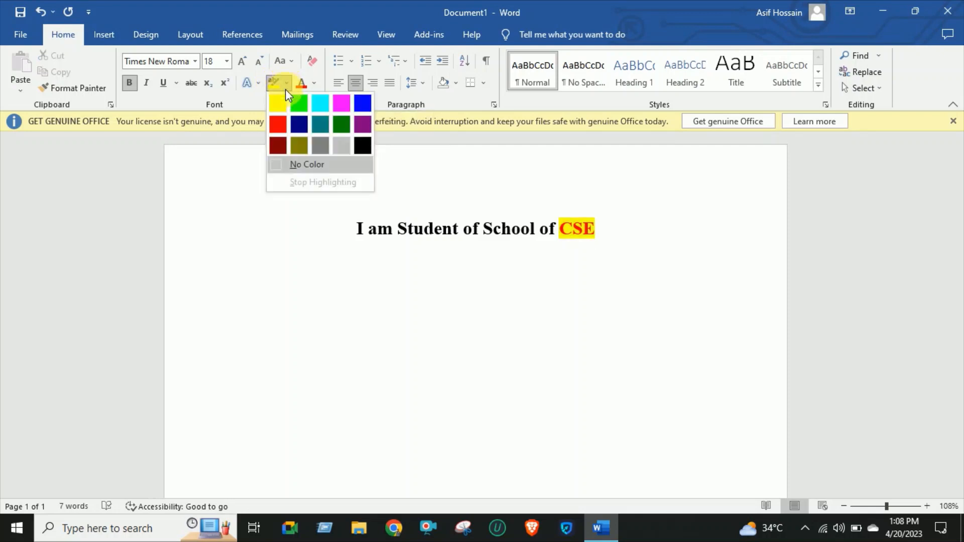
pyautogui.click(317, 105)
pyautogui.click(258, 223)
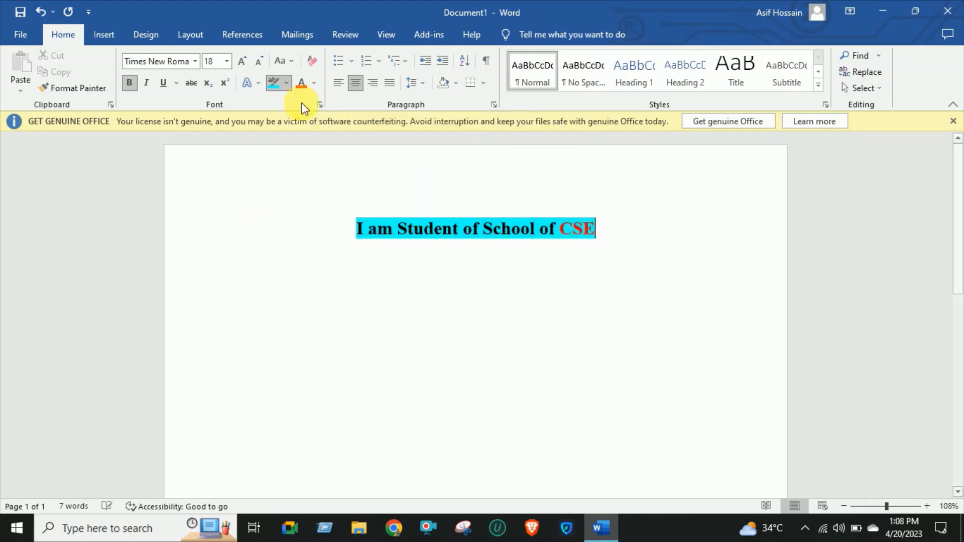
pyautogui.moveTo(358, 194); pyautogui.dragTo(579, 196)
pyautogui.moveTo(611, 231); pyautogui.dragTo(354, 225)
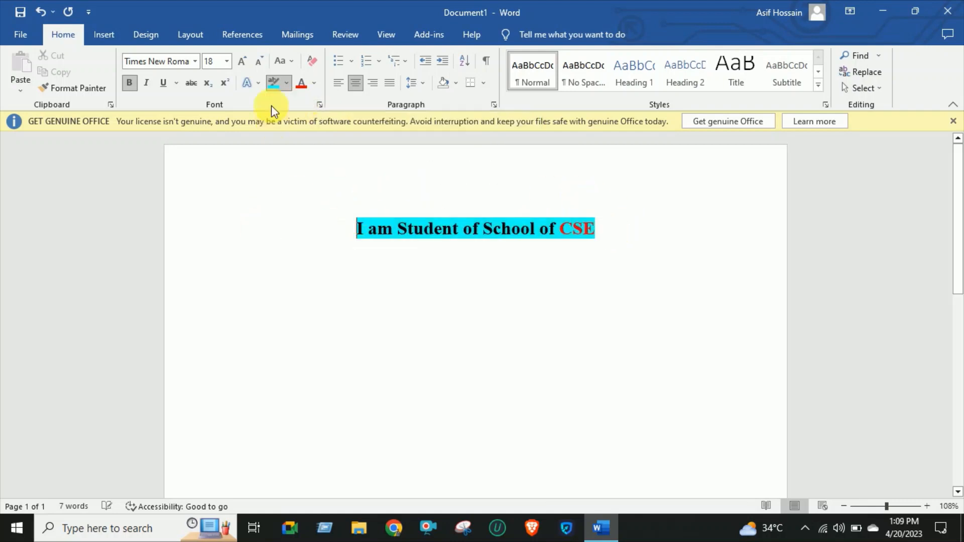
pyautogui.click(274, 82)
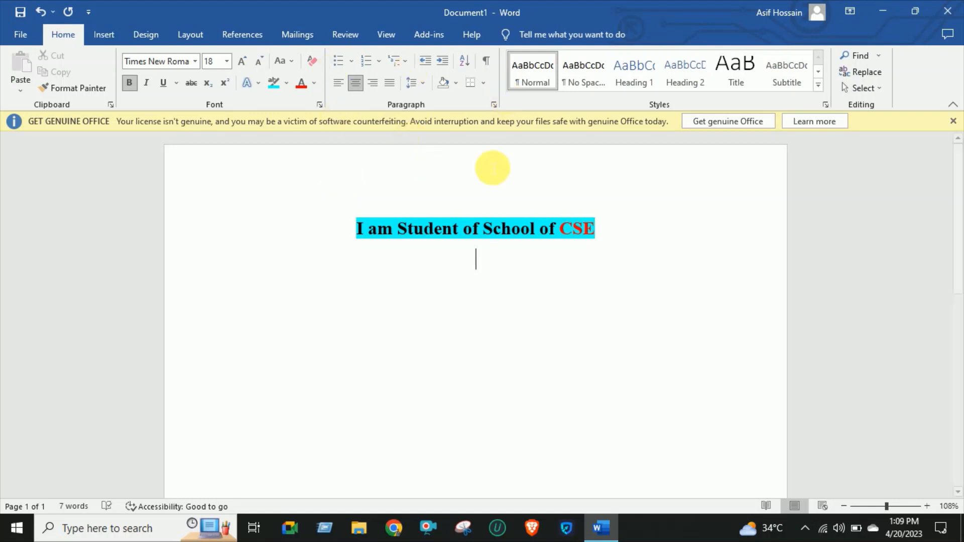
# Add the line "I am Engineer" below the centred sentence, left-aligned at font size 12
pyautogui.press('Return')
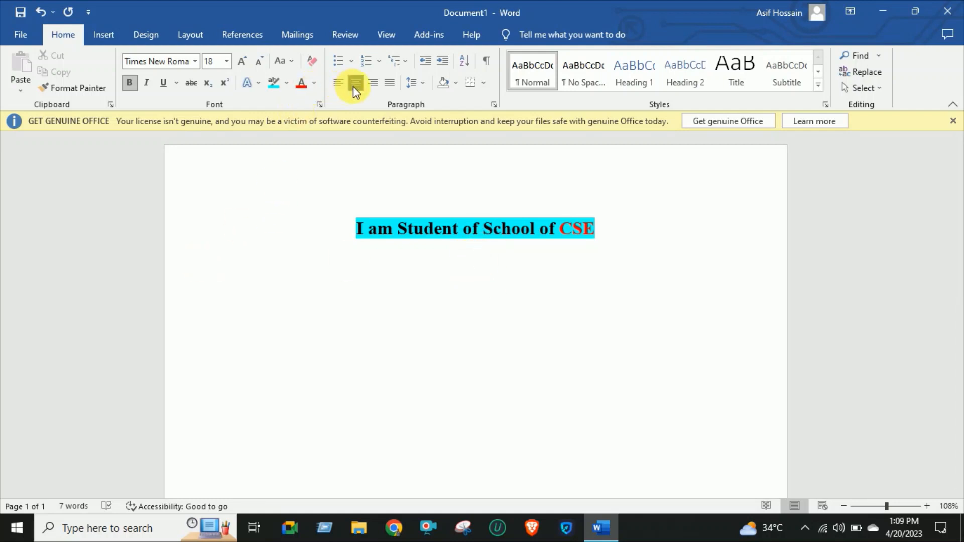
pyautogui.click(336, 86)
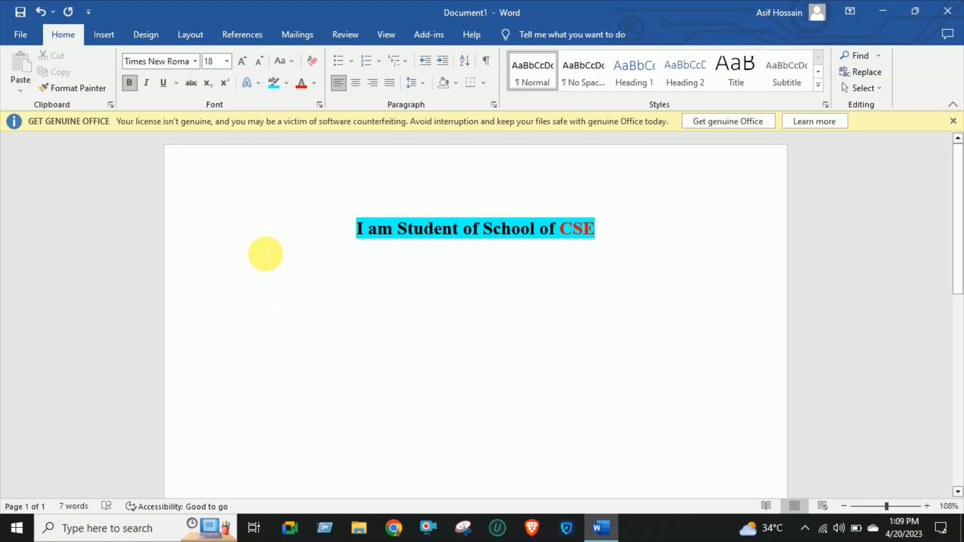
pyautogui.click(227, 61)
pyautogui.click(211, 138)
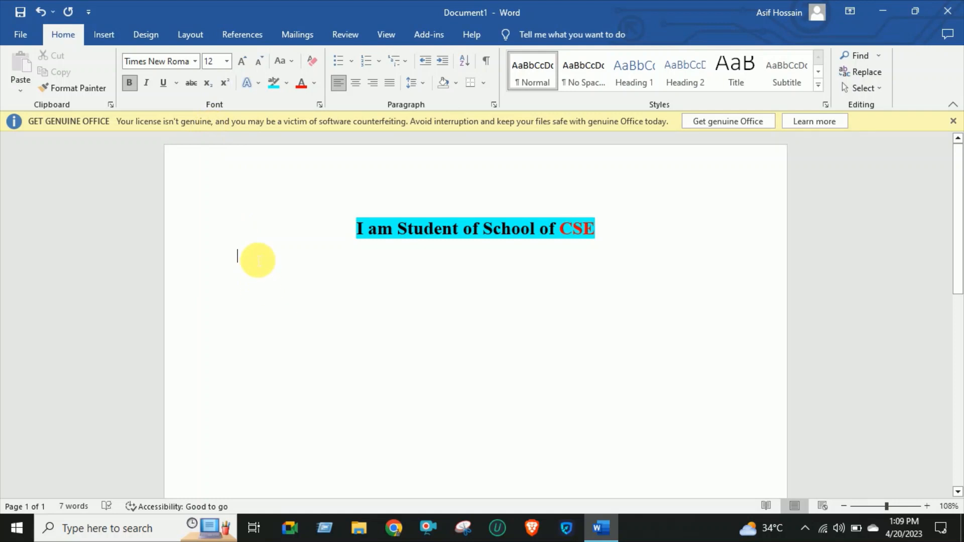
pyautogui.write('I am')
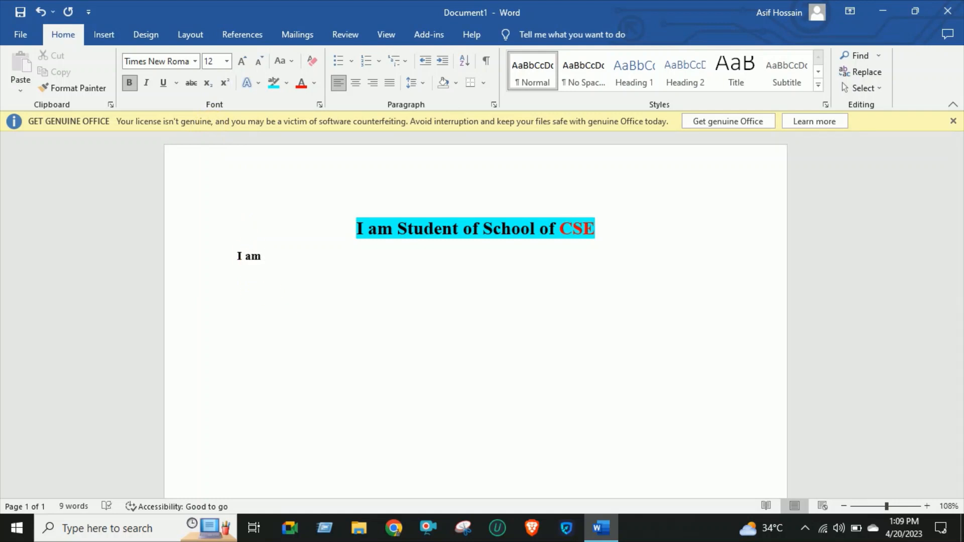
pyautogui.write(' a')
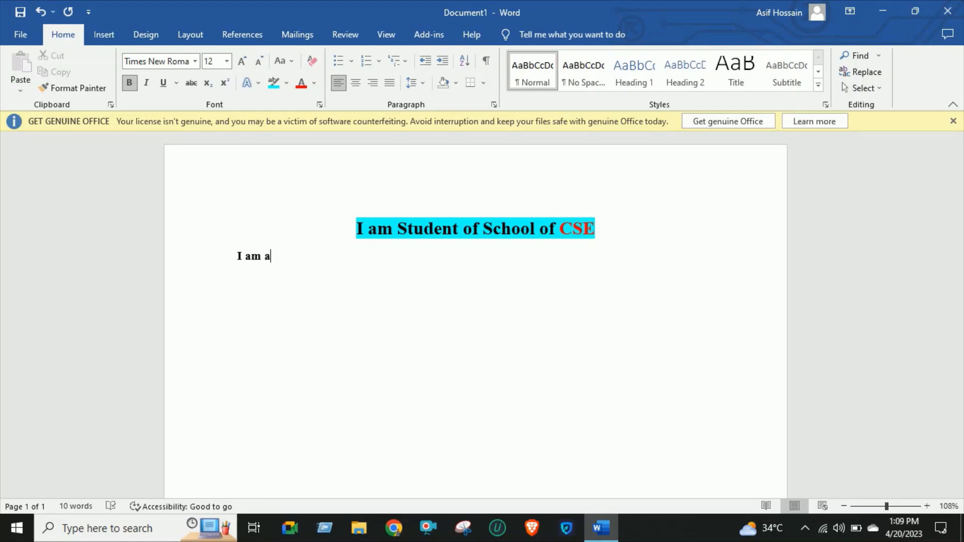
pyautogui.press('BackSpace')
pyautogui.write('E')
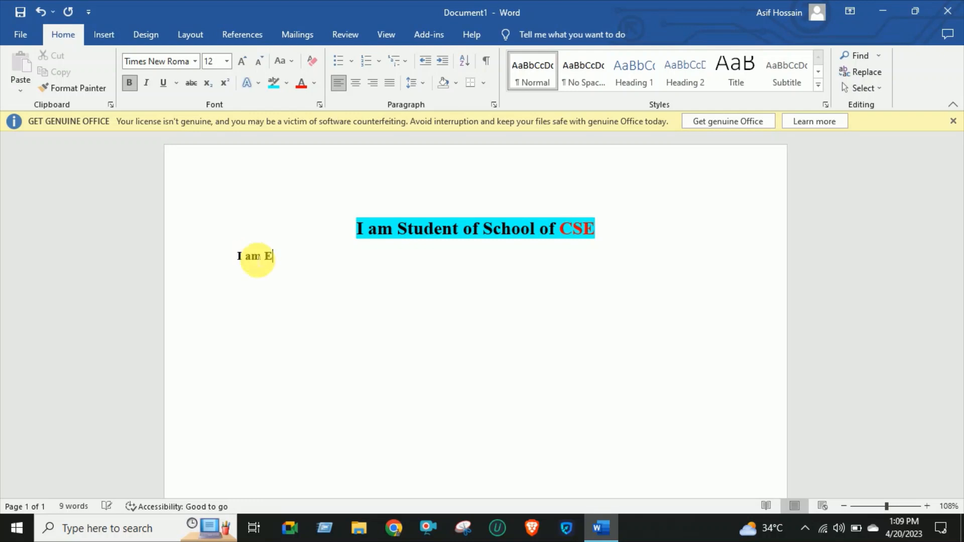
pyautogui.write('ngineer')
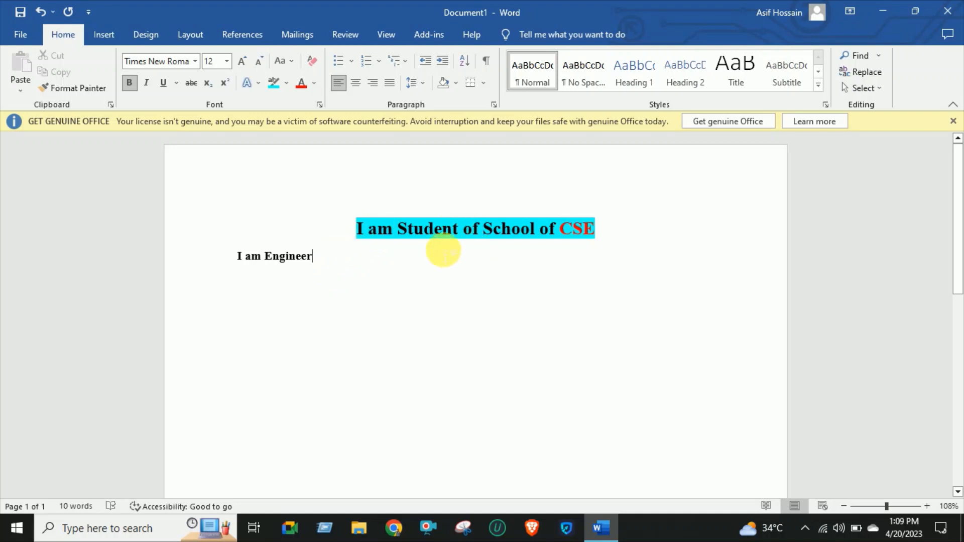
# Below "I am Engineer", enter three first names on separate lines, numbered manually from 1 to 3
pyautogui.press('Return')
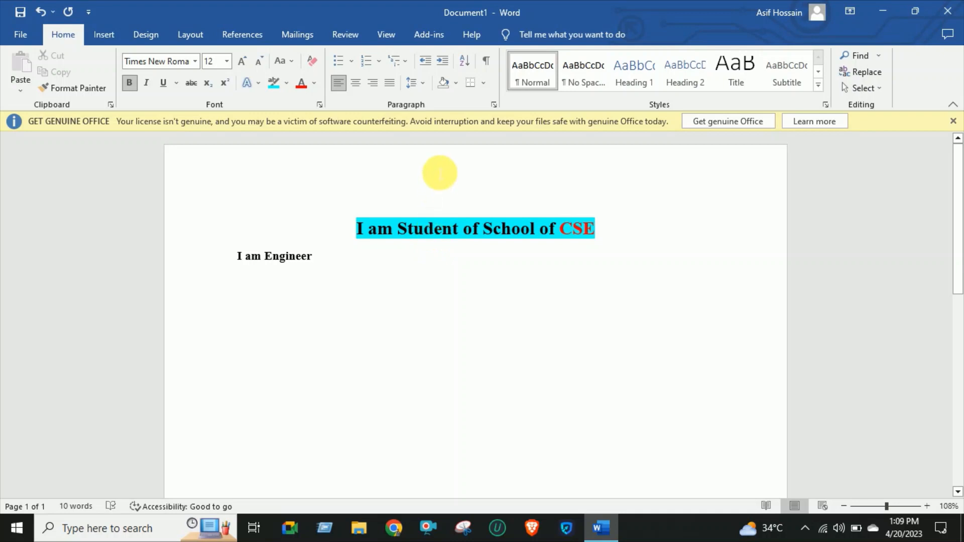
pyautogui.write('1.asif')
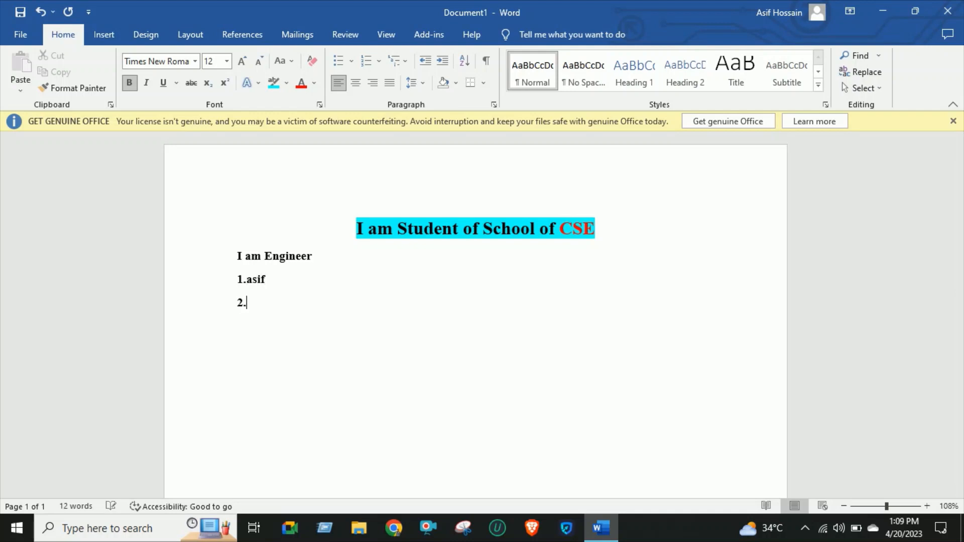
pyautogui.write('h')
pyautogui.write('dib')
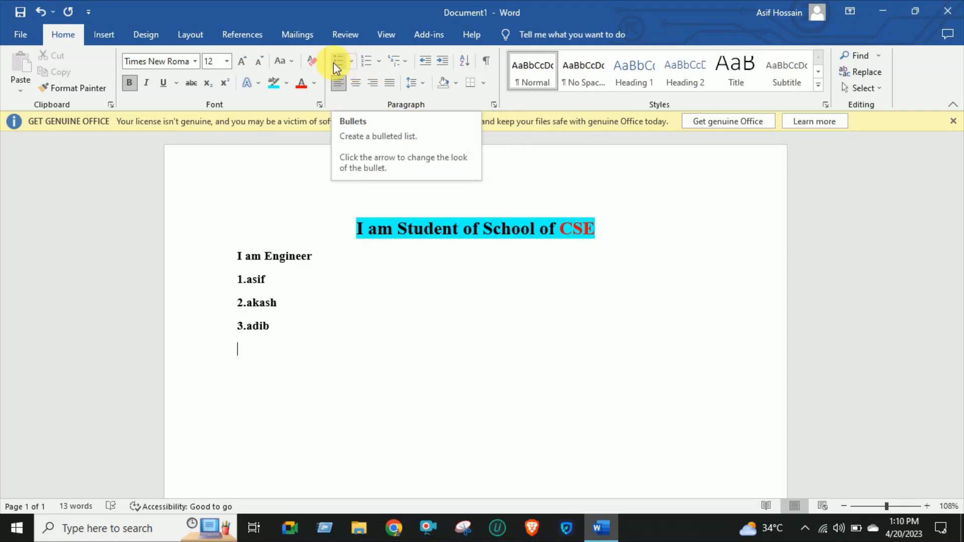
# Create an automatic numbered list of the same three first names below the manual one, then end the list
pyautogui.click(367, 64)
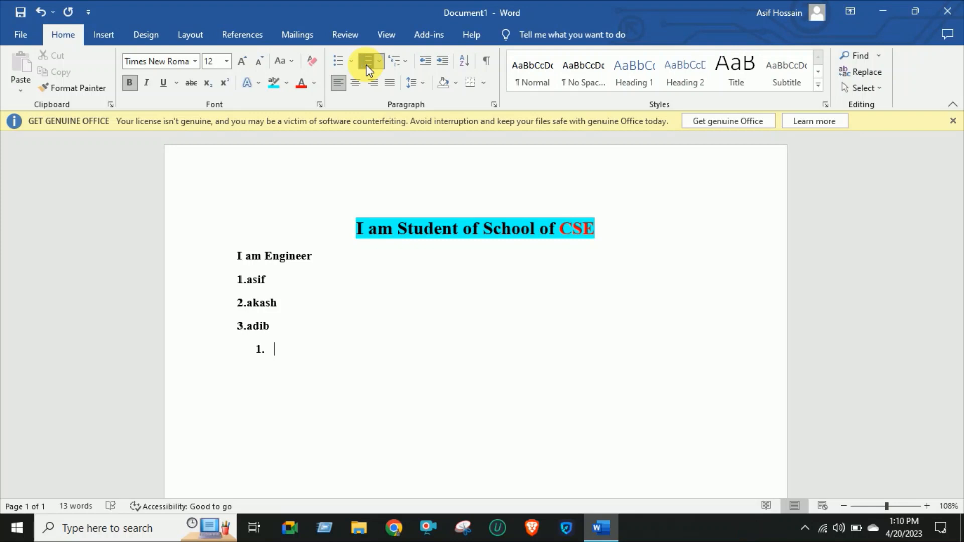
pyautogui.write('Asif')
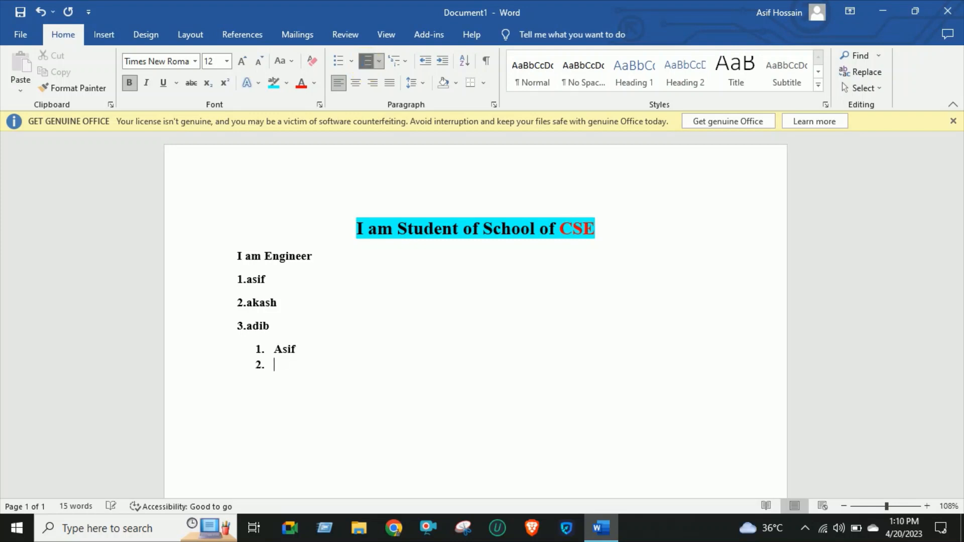
pyautogui.write('Al')
pyautogui.write('kash')
pyautogui.press('Return')
pyautogui.write('Adib')
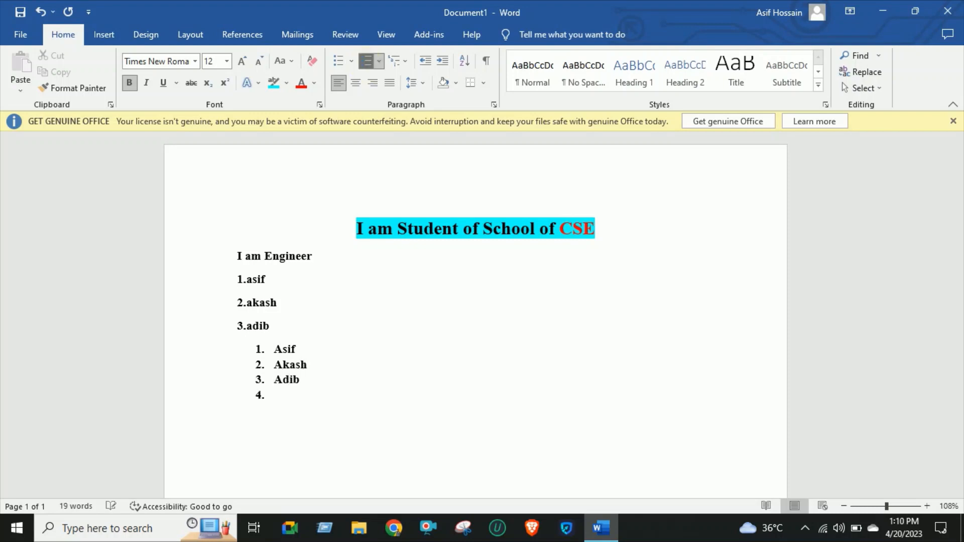
pyautogui.press('BackSpace')
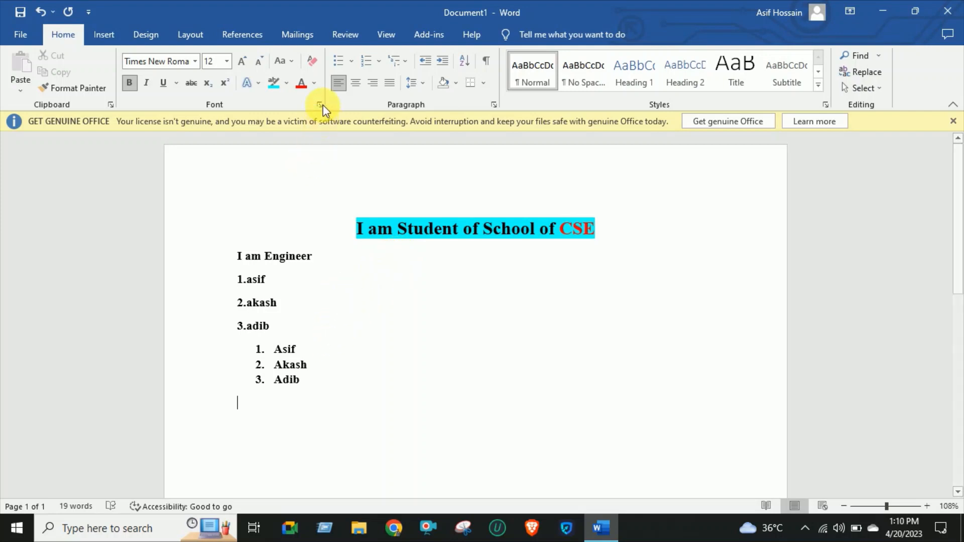
# Add a bulleted list with three name entries directly below the numbered list
pyautogui.click(340, 63)
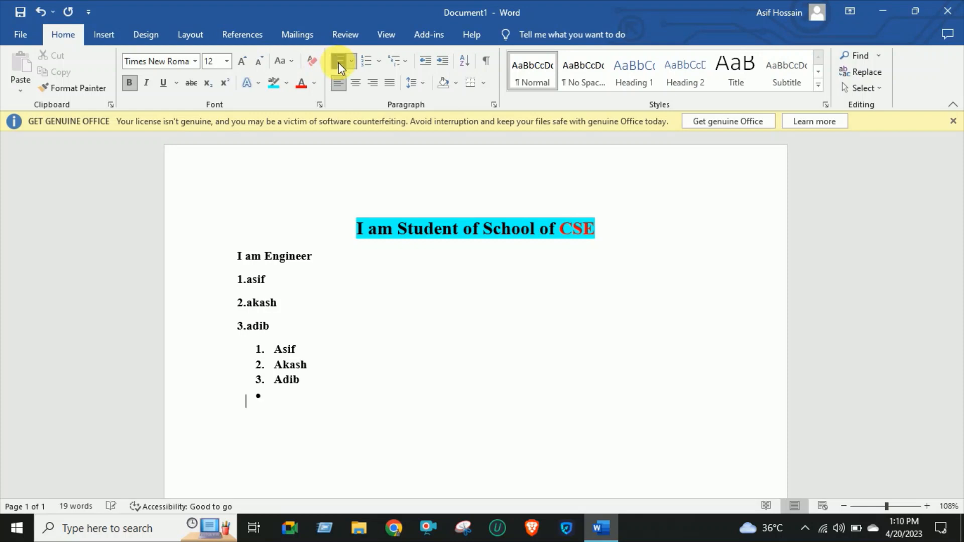
pyautogui.write('Asif H ')
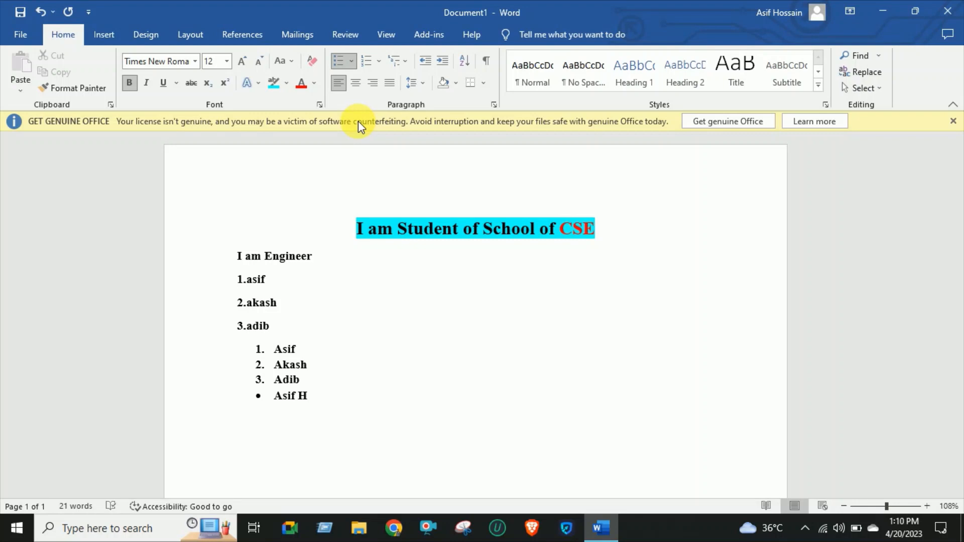
pyautogui.write('Ak')
pyautogui.press('Return')
pyautogui.write('zzzz')
pyautogui.press('BackSpace')
pyautogui.press('BackSpace')
pyautogui.press('BackSpace')
pyautogui.press('BackSpace')
pyautogui.write('Adib')
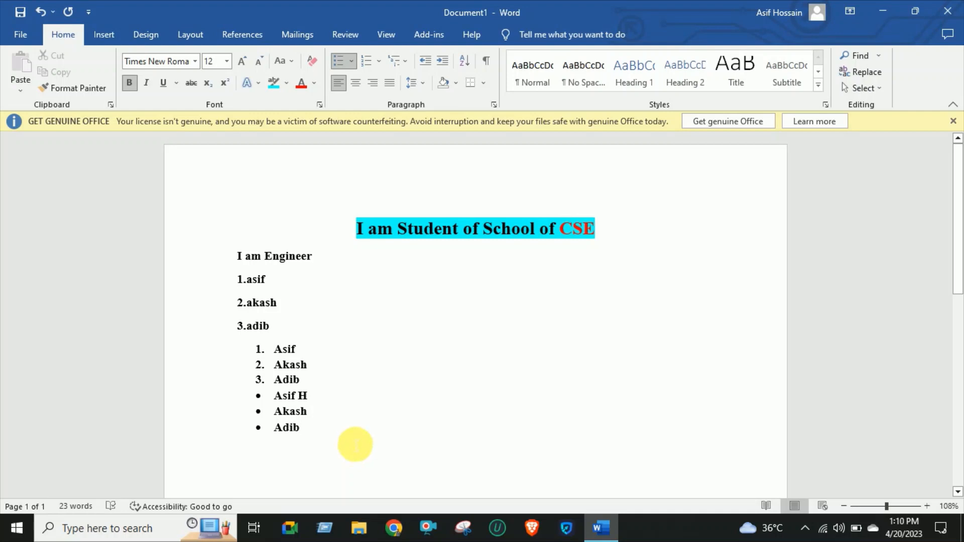
# Remove the bullets from the last three names and the automatic numbering from the three names above them
pyautogui.moveTo(315, 437); pyautogui.dragTo(257, 348)
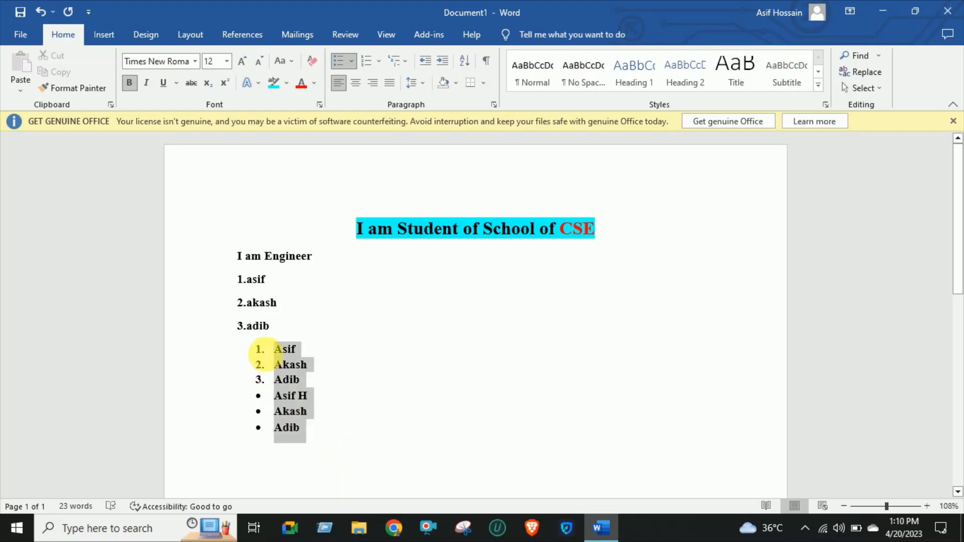
pyautogui.click(336, 165)
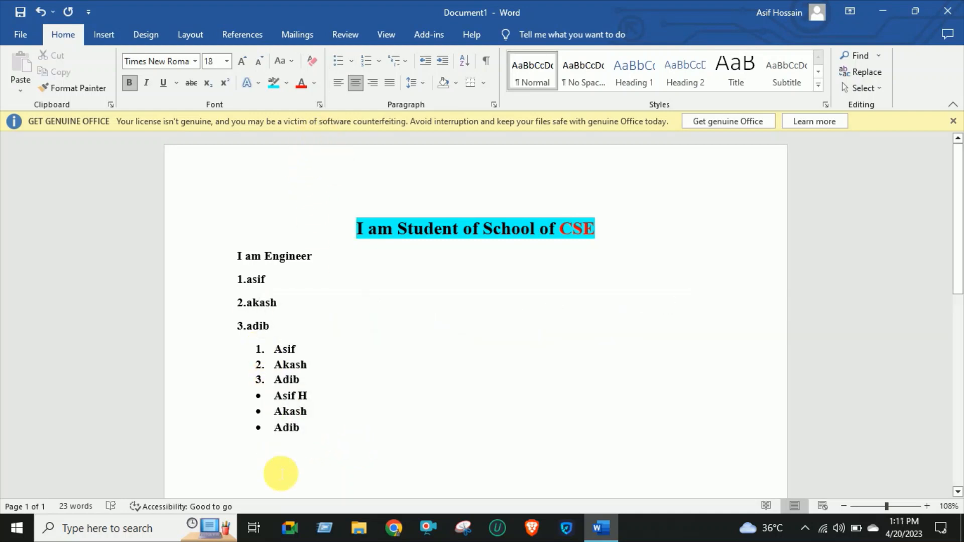
pyautogui.moveTo(323, 432); pyautogui.dragTo(248, 398)
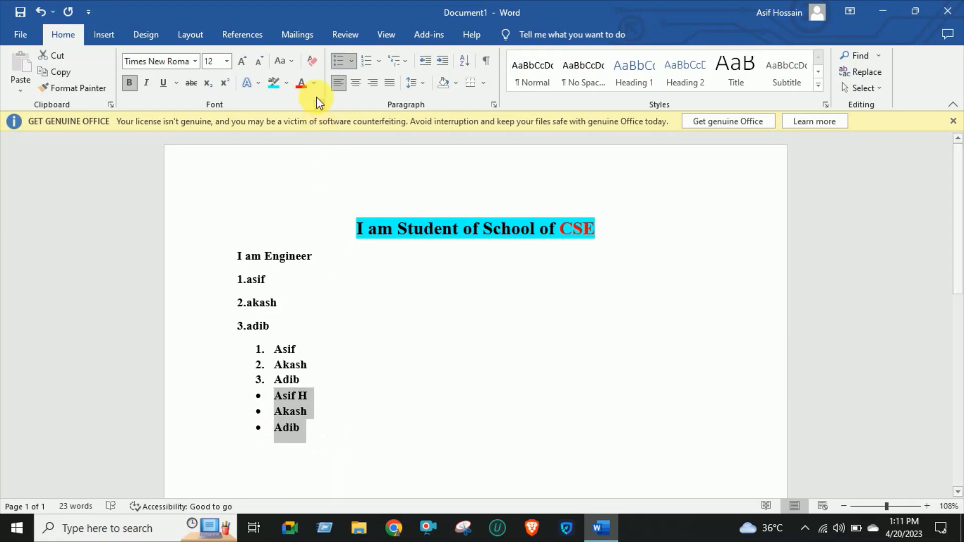
pyautogui.click(336, 64)
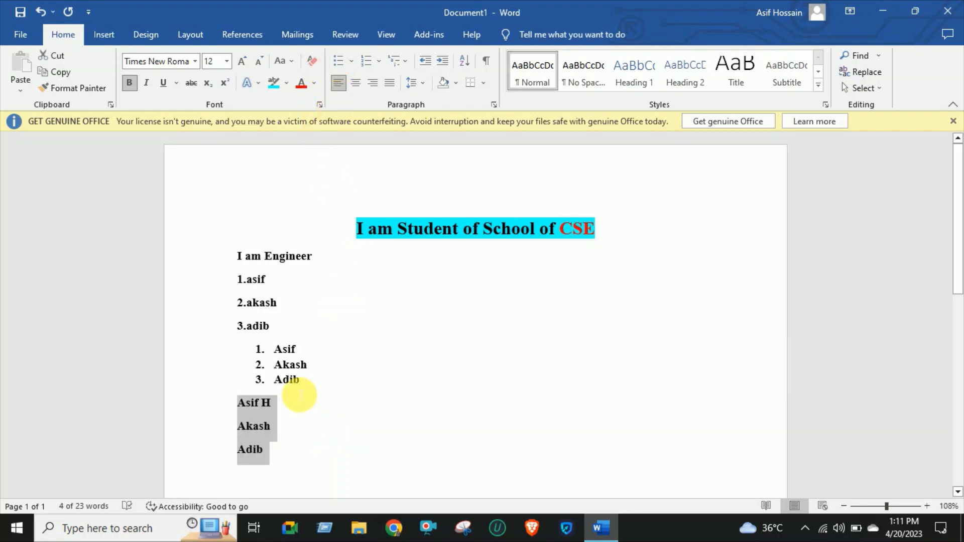
pyautogui.moveTo(307, 388); pyautogui.dragTo(273, 354)
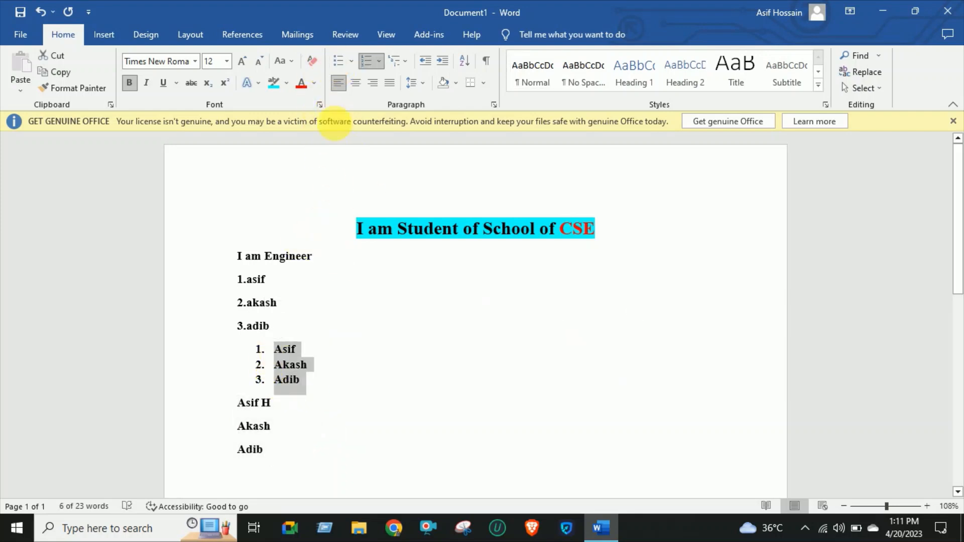
pyautogui.click(370, 65)
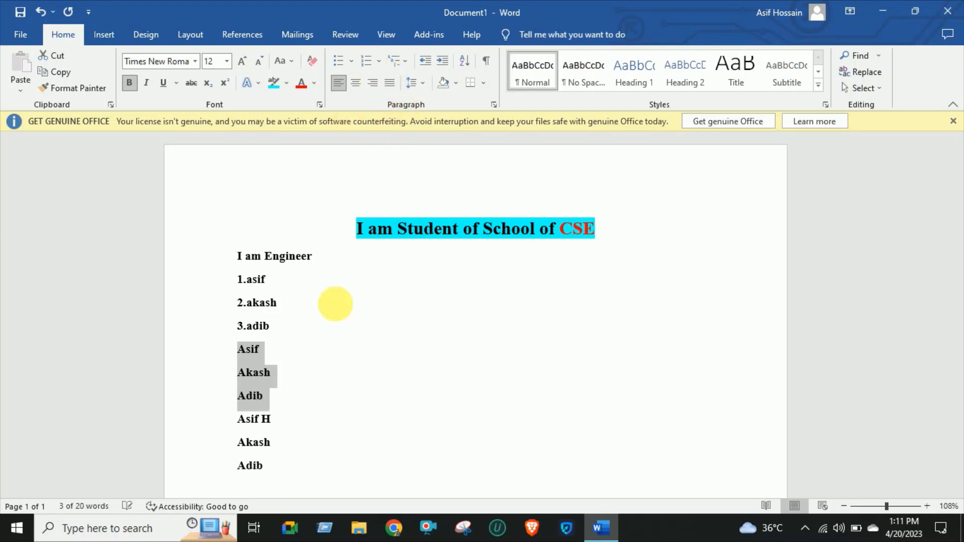
# Format the six unnumbered names as one continuous numbered list
pyautogui.moveTo(280, 470); pyautogui.dragTo(242, 349)
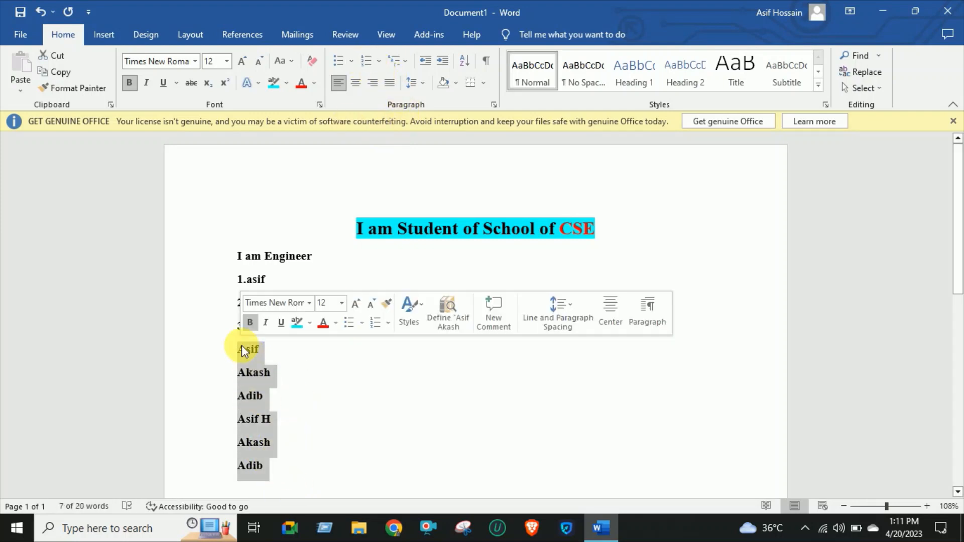
pyautogui.click(368, 63)
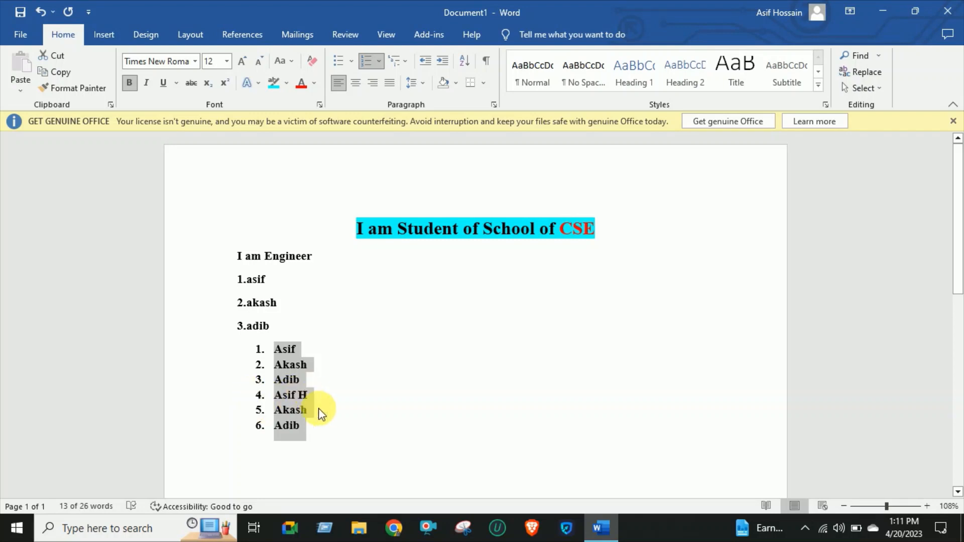
pyautogui.click(325, 356)
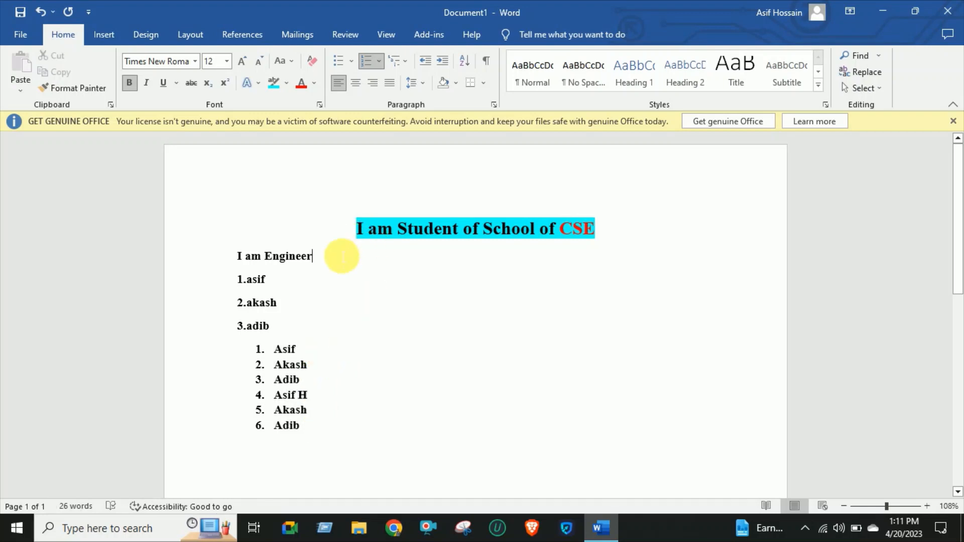
# Make the line "I am Engineer" italic and underlined
pyautogui.moveTo(342, 256); pyautogui.dragTo(241, 257)
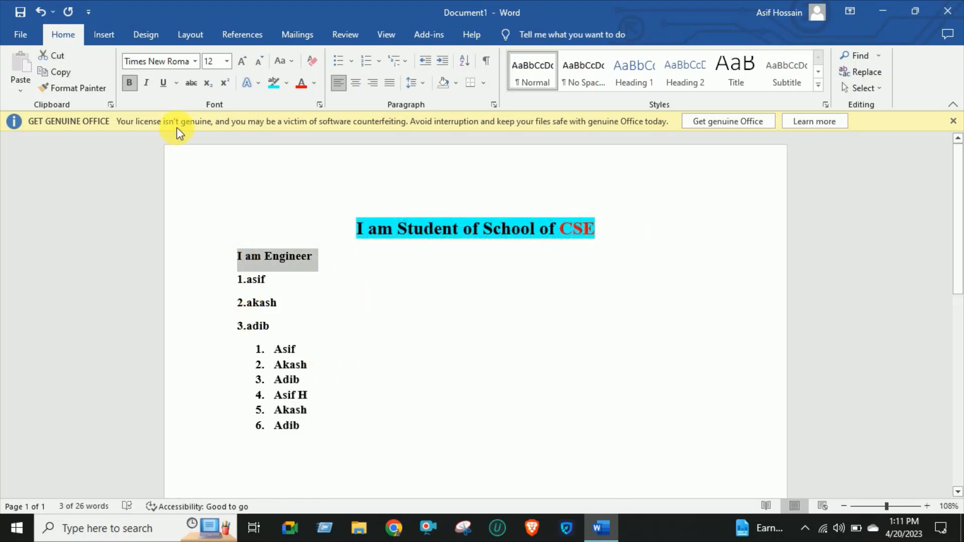
pyautogui.click(146, 83)
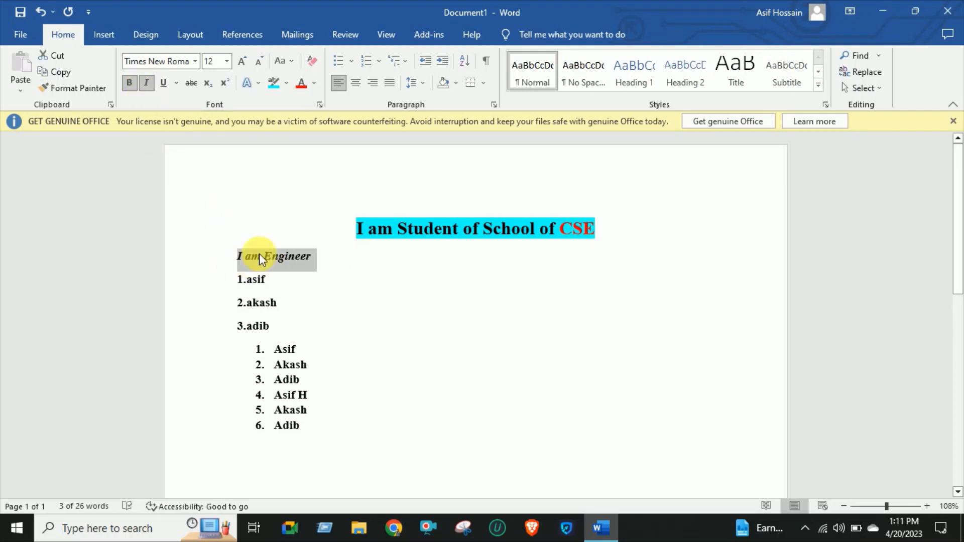
pyautogui.click(163, 87)
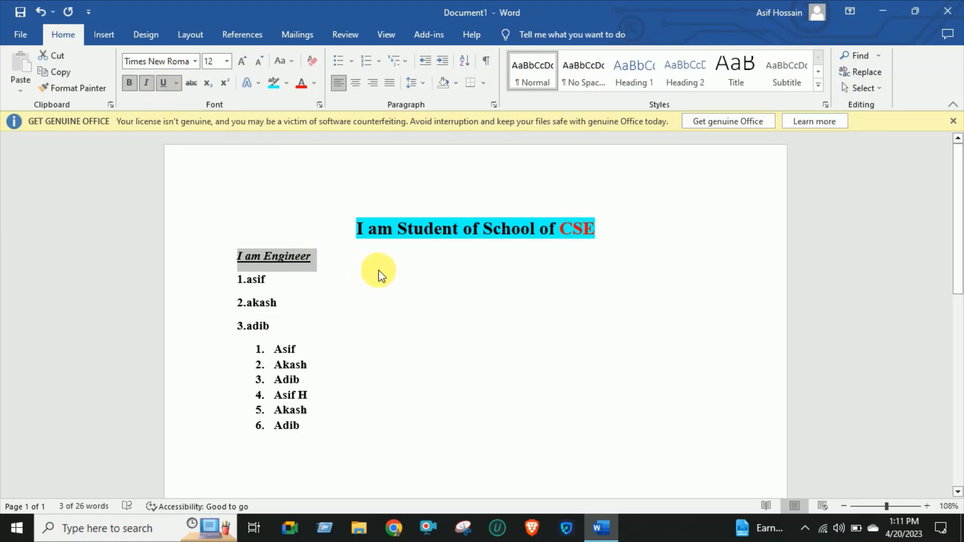
pyautogui.click(344, 430)
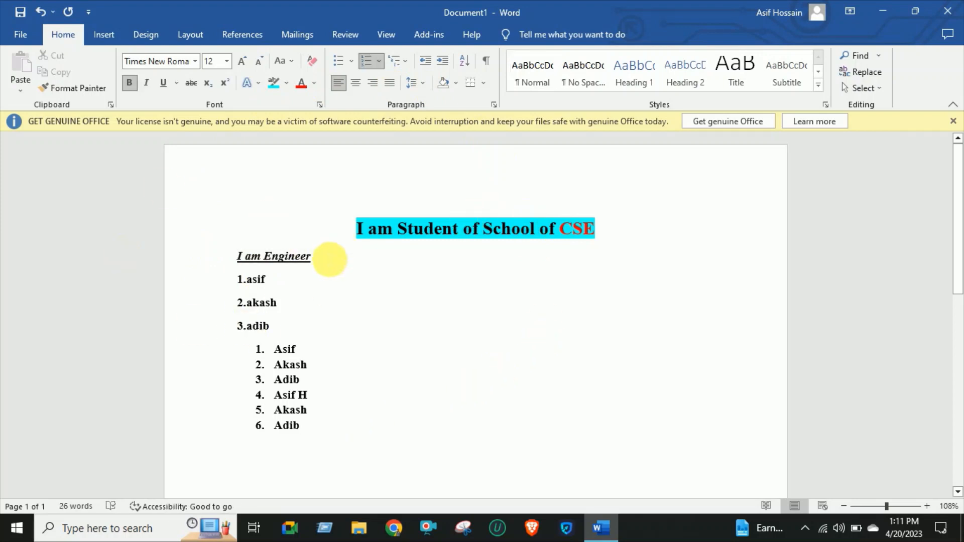
# Cut the line "I am Engineer" and paste it below the last entry of the numbered list
pyautogui.moveTo(328, 259); pyautogui.dragTo(212, 259)
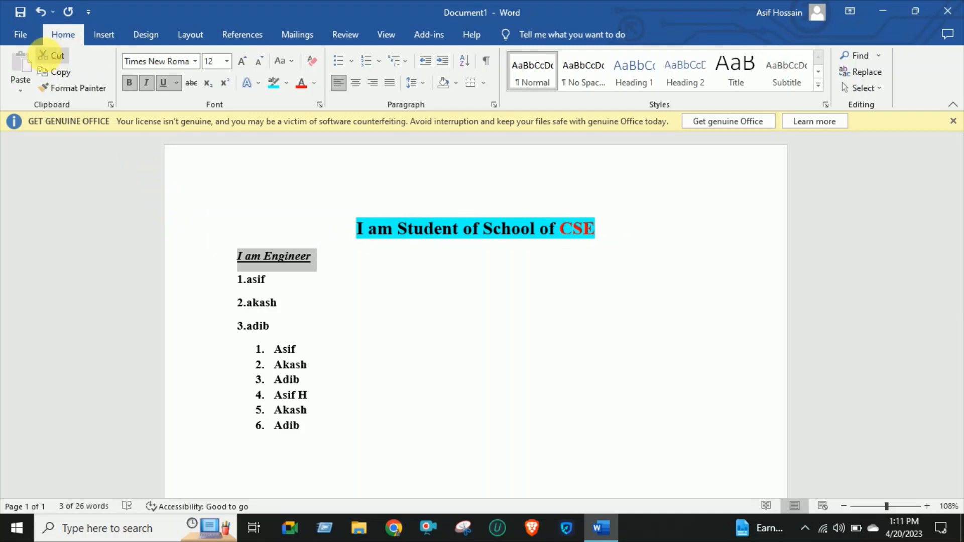
pyautogui.click(50, 55)
pyautogui.click(318, 402)
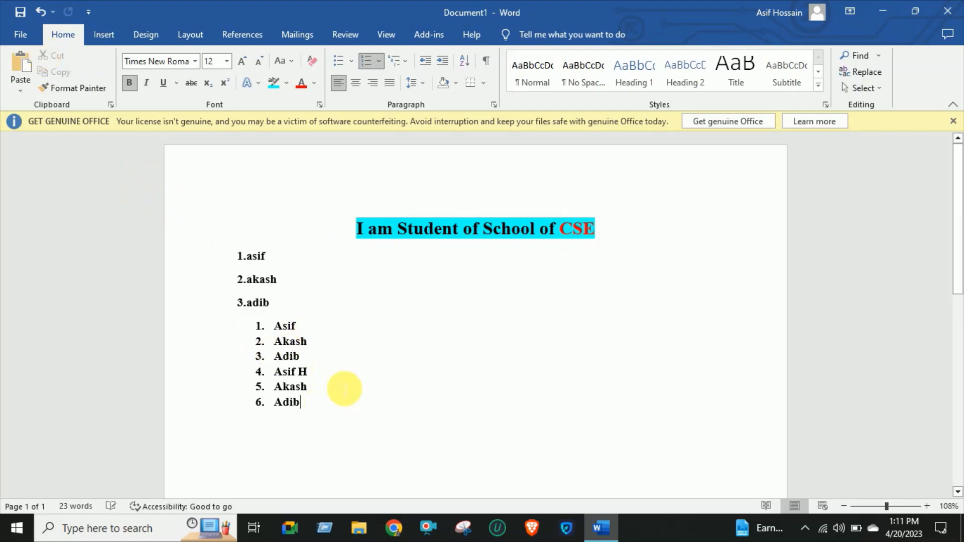
pyautogui.press('Return')
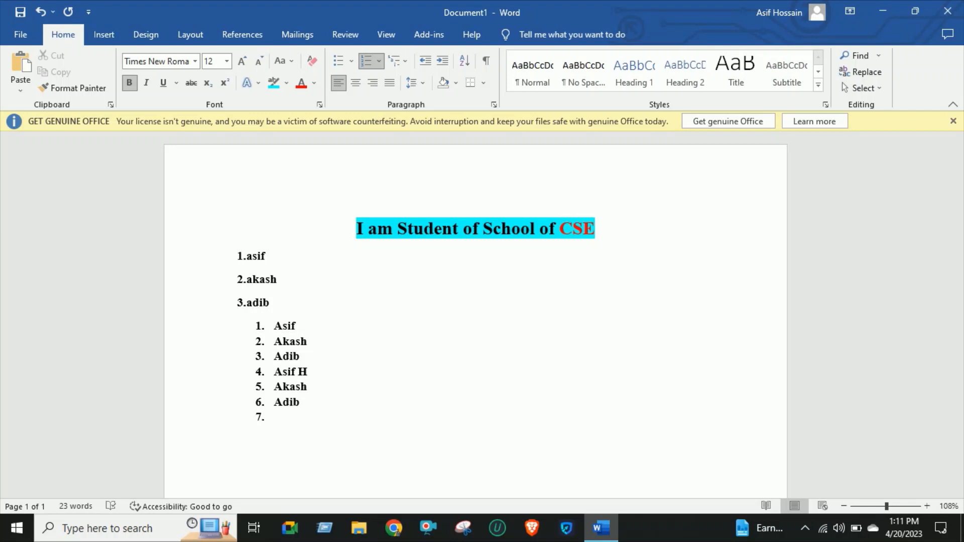
pyautogui.press('BackSpace')
pyautogui.press('BackSpace')
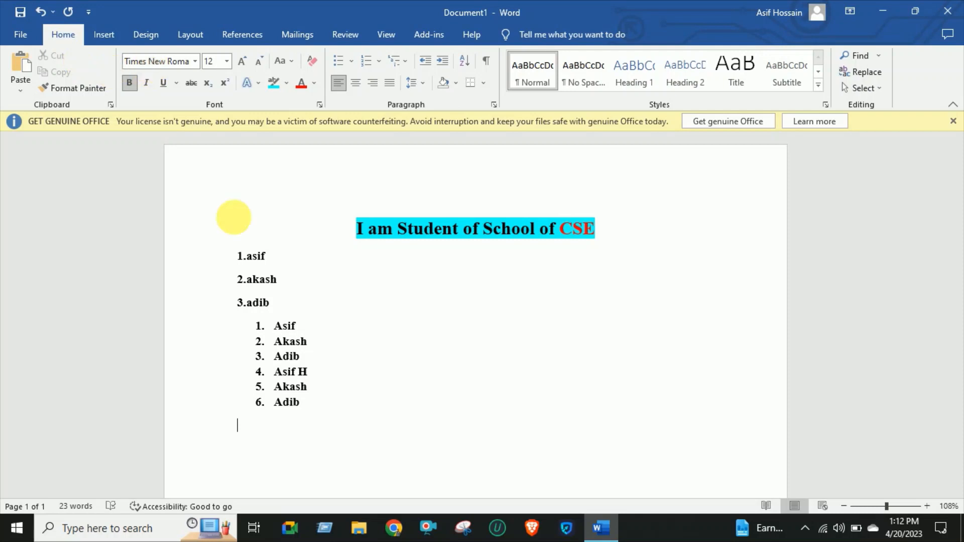
pyautogui.click(27, 57)
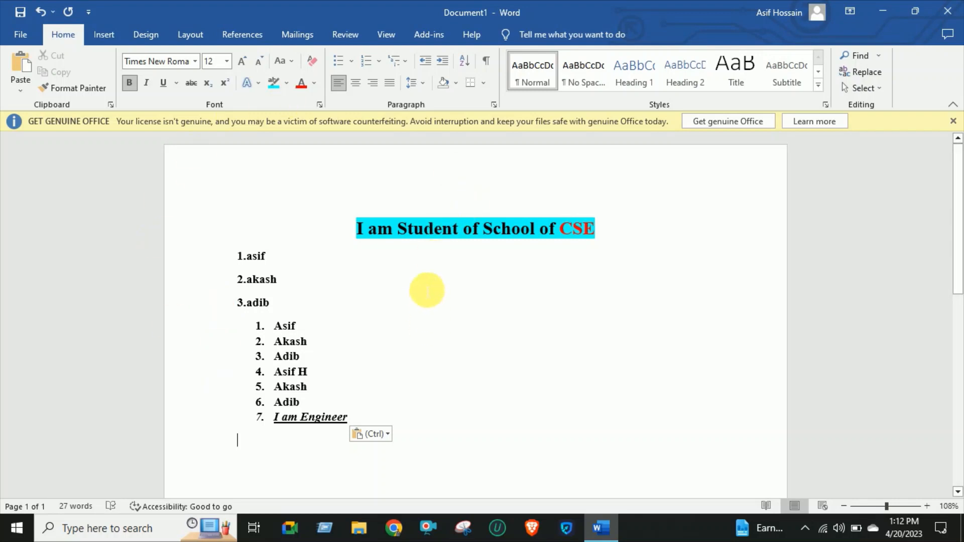
# End the numbered list after "I am Engineer" and start an unnumbered blank line below it
pyautogui.click(423, 345)
pyautogui.click(396, 399)
pyautogui.click(388, 412)
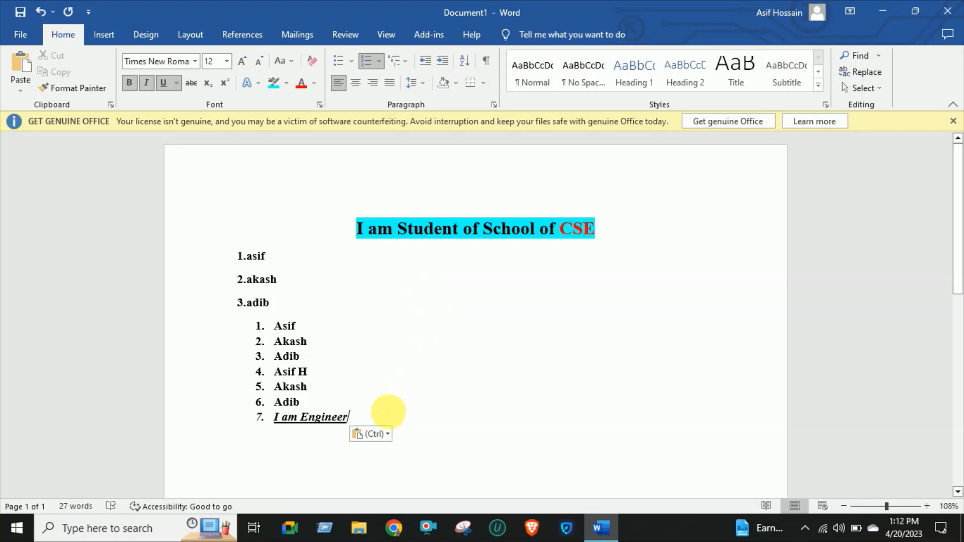
pyautogui.press('Return')
pyautogui.press('BackSpace')
pyautogui.press('BackSpace')
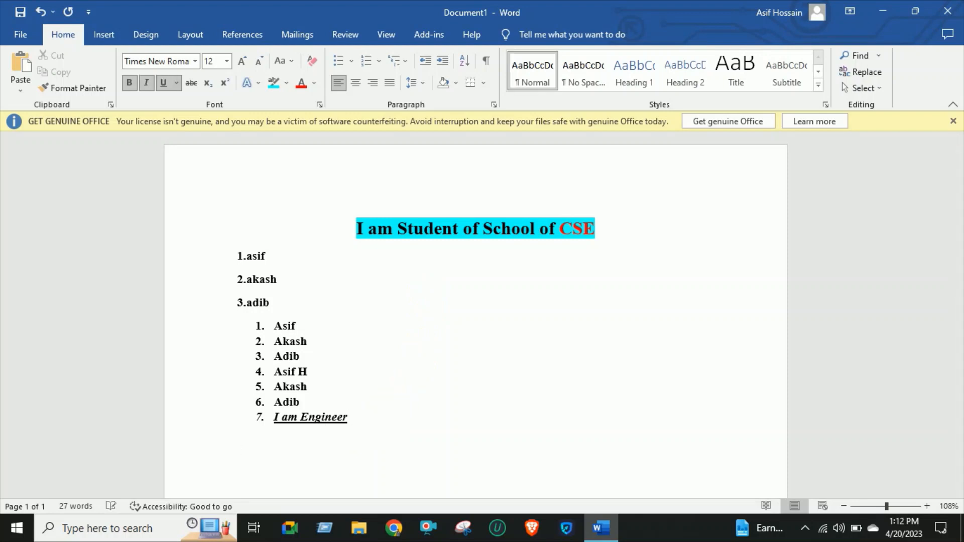
# Insert the picture "School of CSE (1).png" from the Downloads folder below the numbered list
pyautogui.scroll(-3, 209, 373)
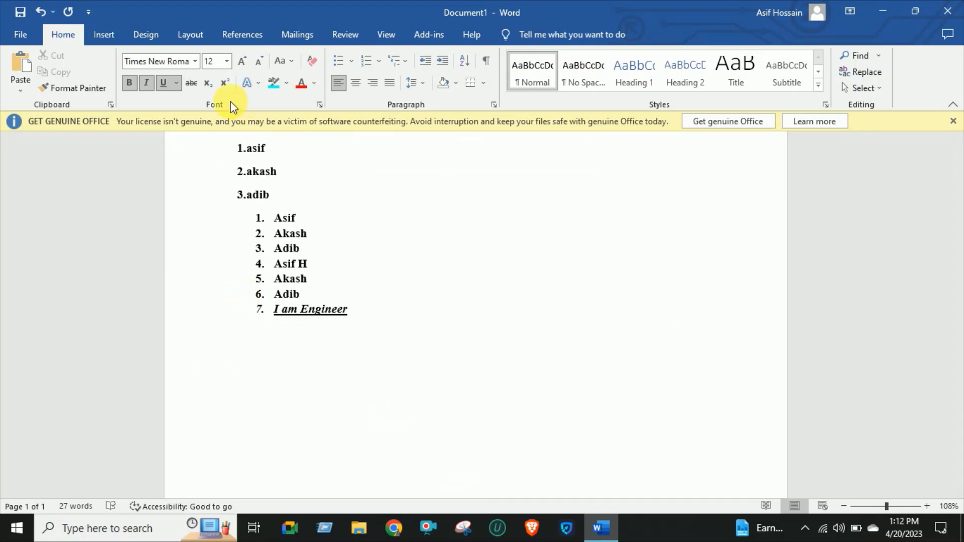
pyautogui.click(109, 33)
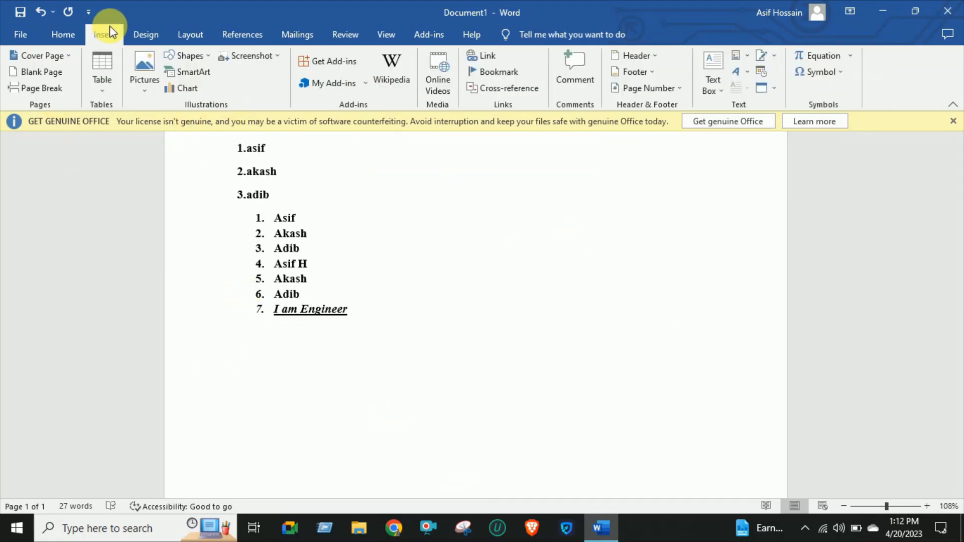
pyautogui.click(147, 68)
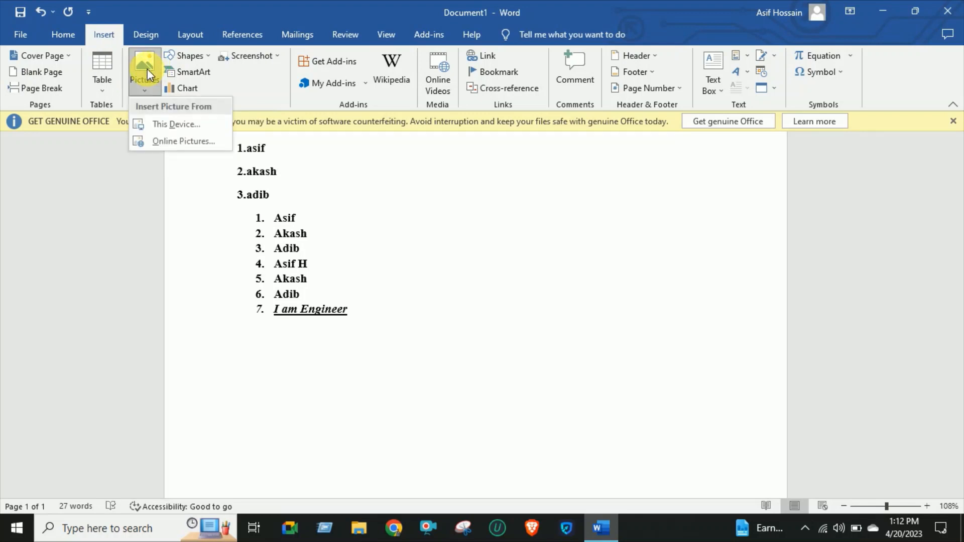
pyautogui.click(158, 123)
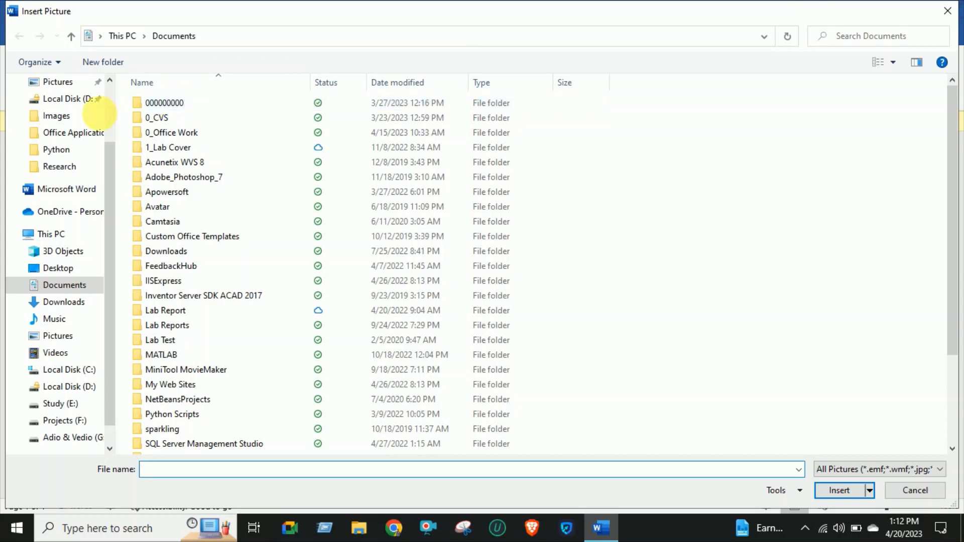
pyautogui.click(56, 302)
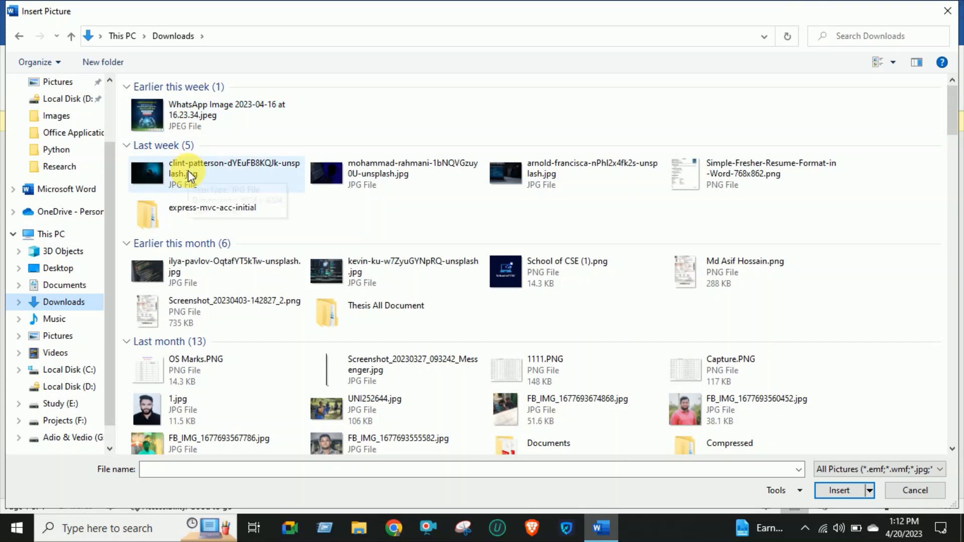
pyautogui.click(569, 279)
pyautogui.doubleClick(570, 280)
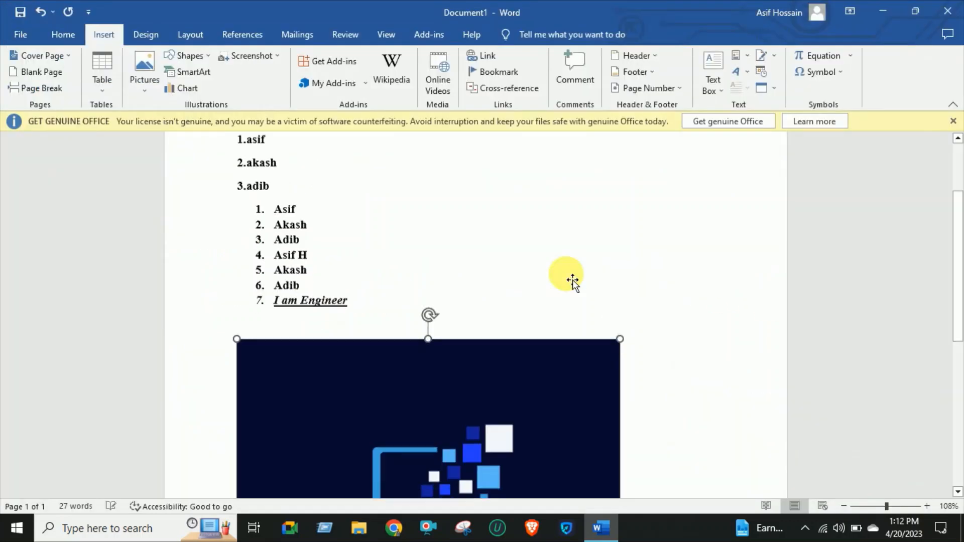
# Shrink the School of CSE picture to about 1.95" high and 3.53" wide and try to shift it sideways
pyautogui.scroll(-3, 758, 344)
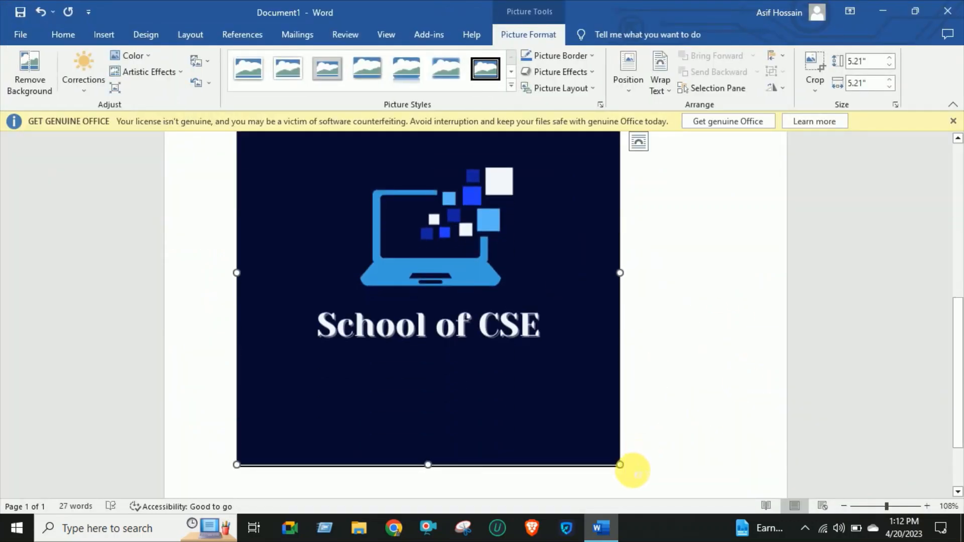
pyautogui.scroll(2, 958, 394)
pyautogui.scroll(-3, 746, 415)
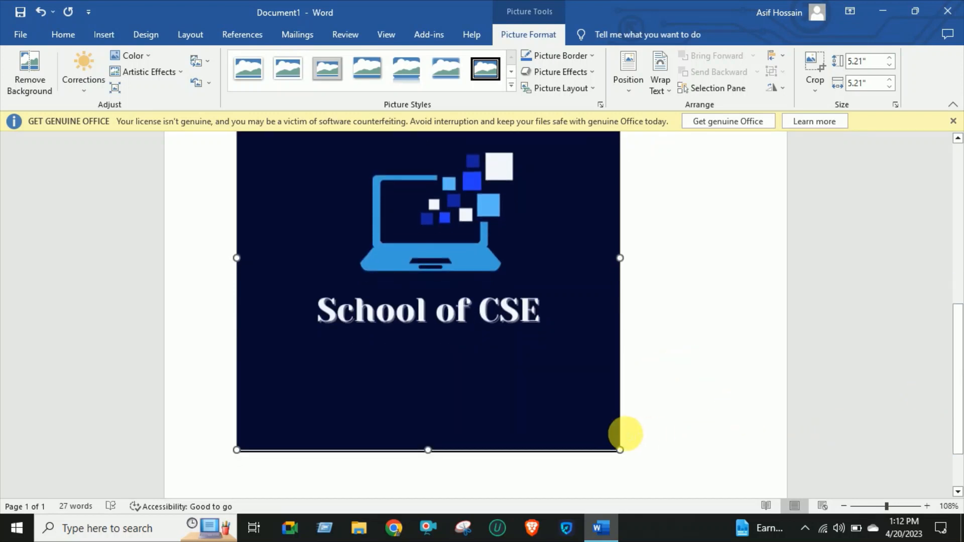
pyautogui.moveTo(622, 453); pyautogui.dragTo(493, 243)
pyautogui.scroll(2, 383, 306)
pyautogui.scroll(2, 326, 263)
pyautogui.moveTo(326, 264); pyautogui.dragTo(391, 257)
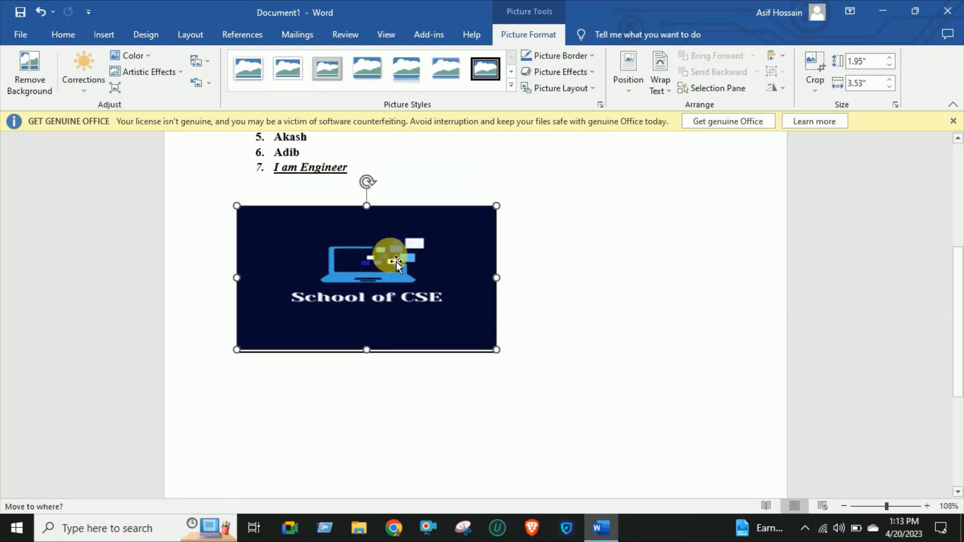
# Start a new line below the picture and insert a table with four columns and four rows there
pyautogui.click(63, 33)
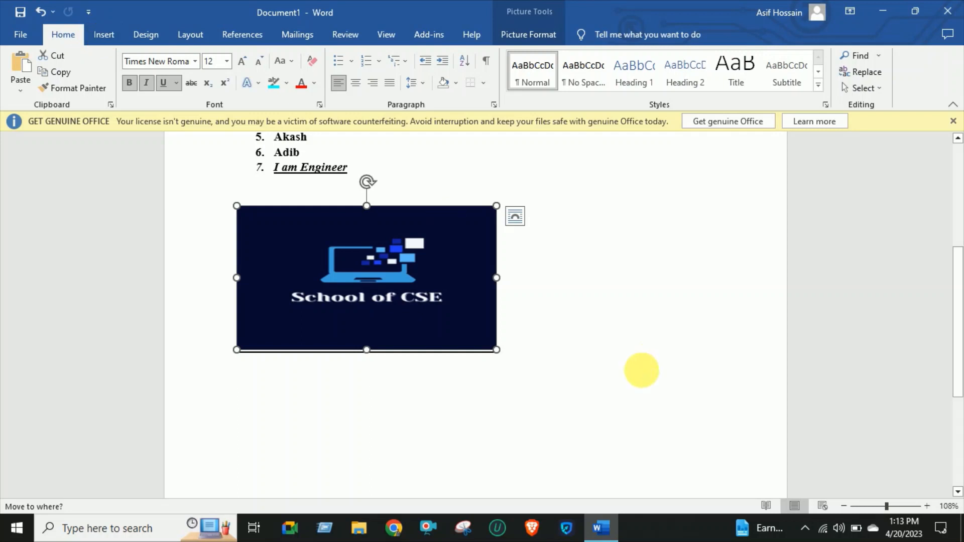
pyautogui.click(546, 345)
pyautogui.press('Return')
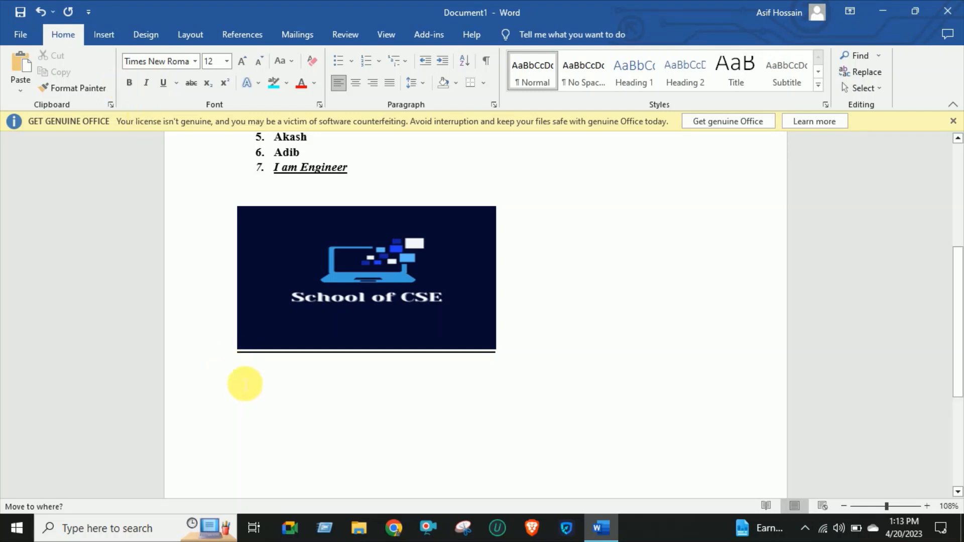
pyautogui.scroll(1, 242, 363)
pyautogui.scroll(2, 246, 359)
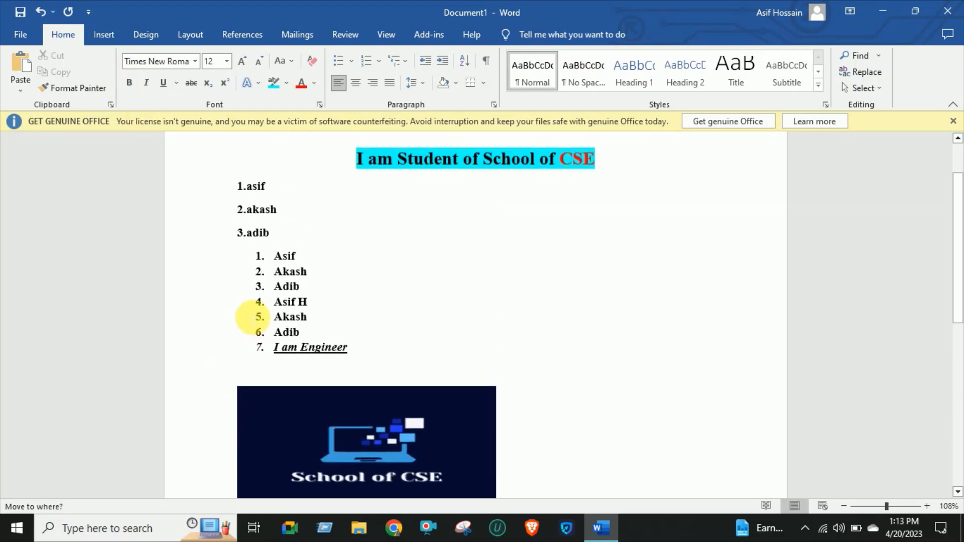
pyautogui.scroll(-3, 251, 321)
pyautogui.click(250, 377)
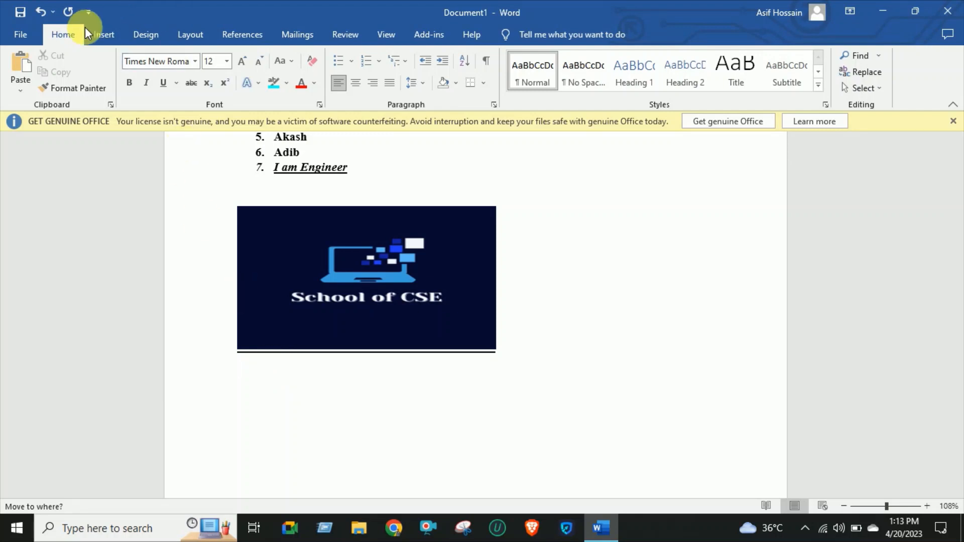
pyautogui.click(108, 35)
pyautogui.click(104, 81)
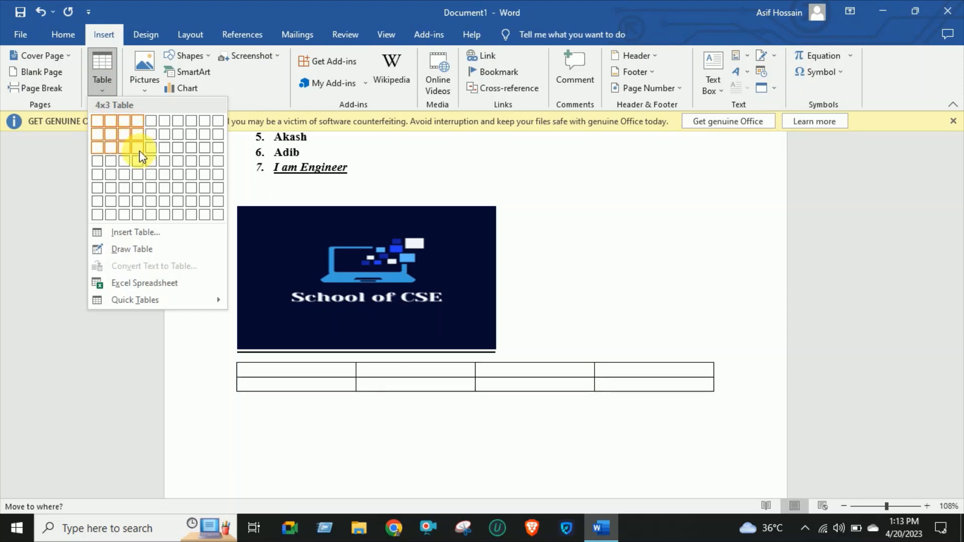
pyautogui.click(137, 173)
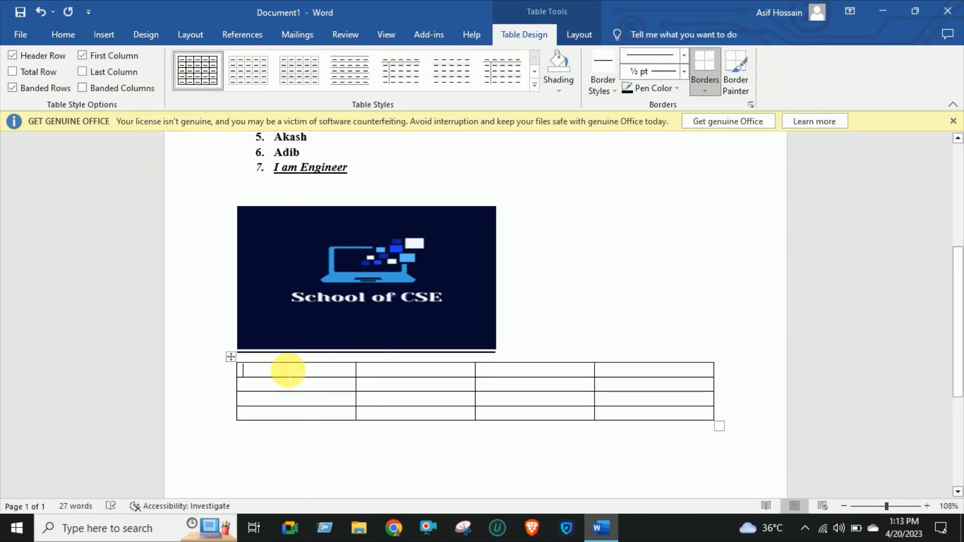
# Fill the table's header row with "Name", "Result", "Passing Year" and "College"
pyautogui.write('Name')
pyautogui.click(391, 379)
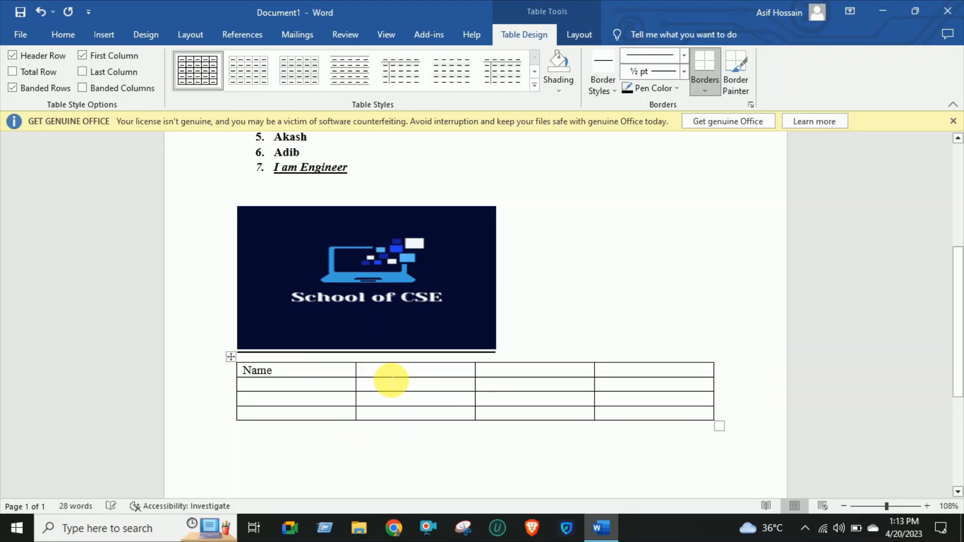
pyautogui.write('Result ')
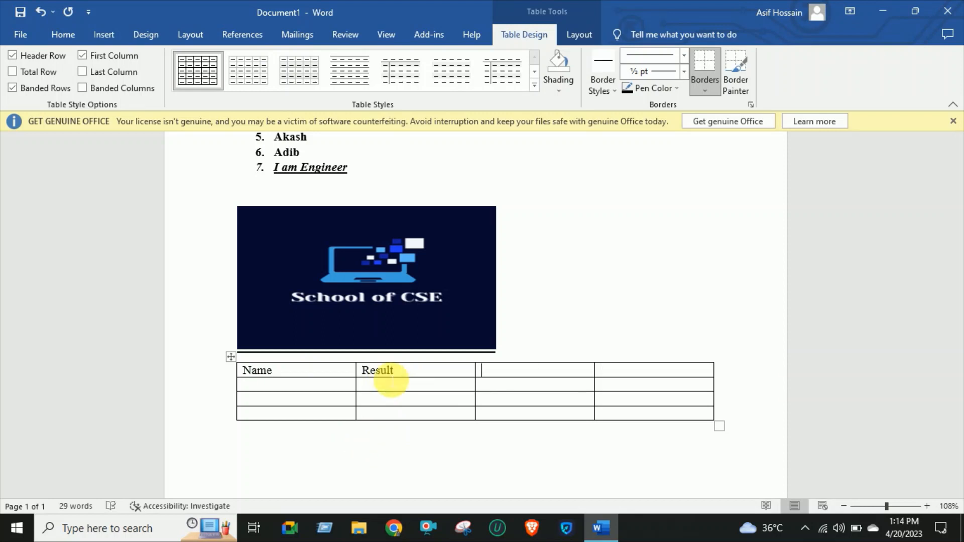
pyautogui.write('Passing Year ')
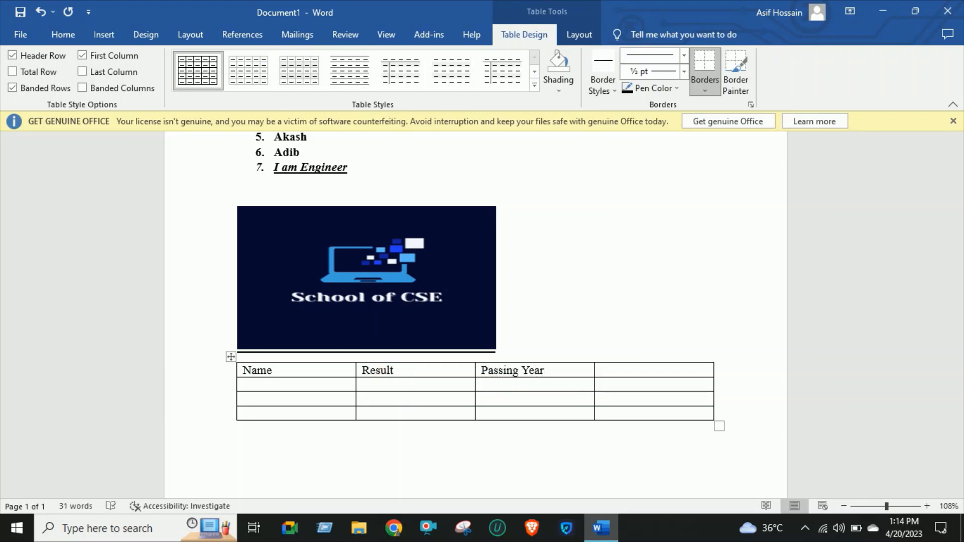
pyautogui.write('College')
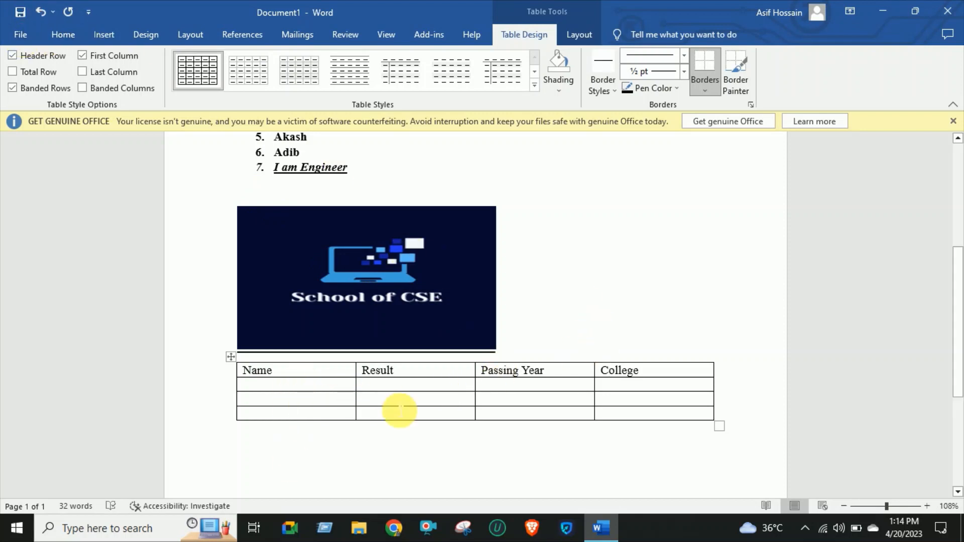
# Remove the inside borders from the three empty rows below the table header, keeping their outer border
pyautogui.click(57, 30)
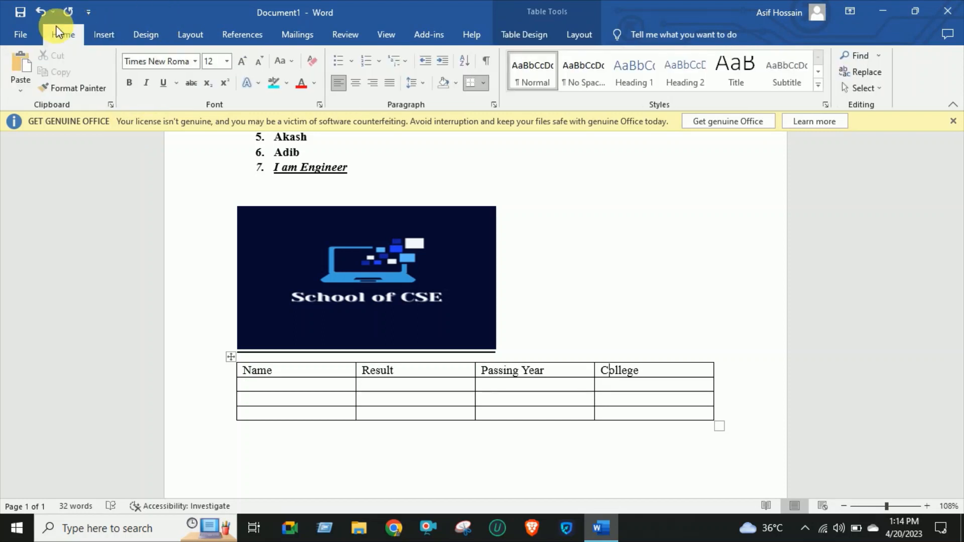
pyautogui.click(480, 82)
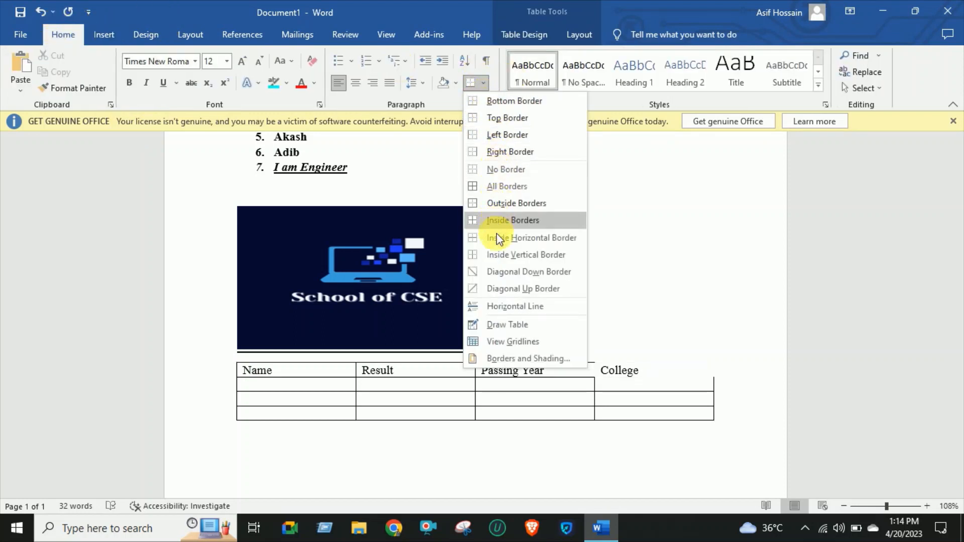
pyautogui.click(312, 407)
pyautogui.moveTo(261, 386); pyautogui.dragTo(629, 414)
pyautogui.click(485, 83)
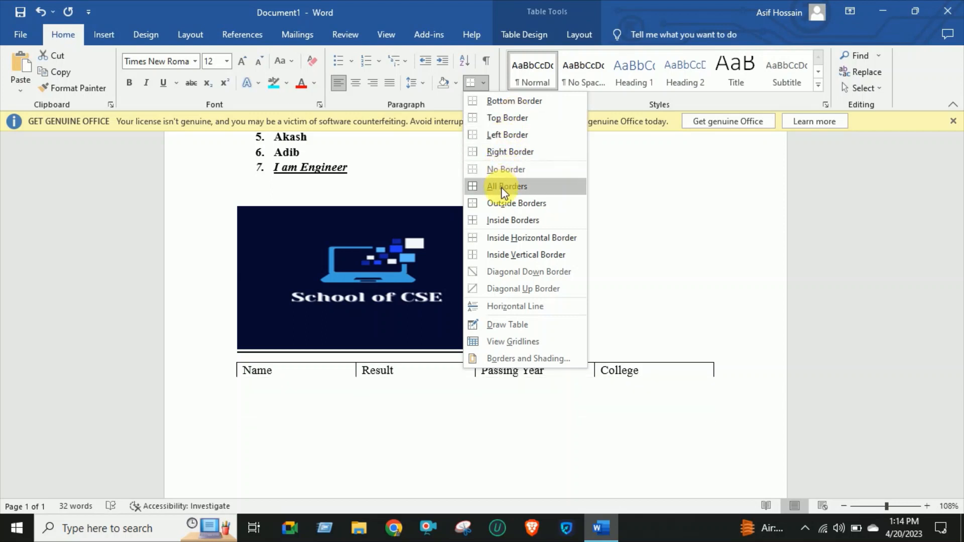
pyautogui.click(502, 223)
pyautogui.click(598, 231)
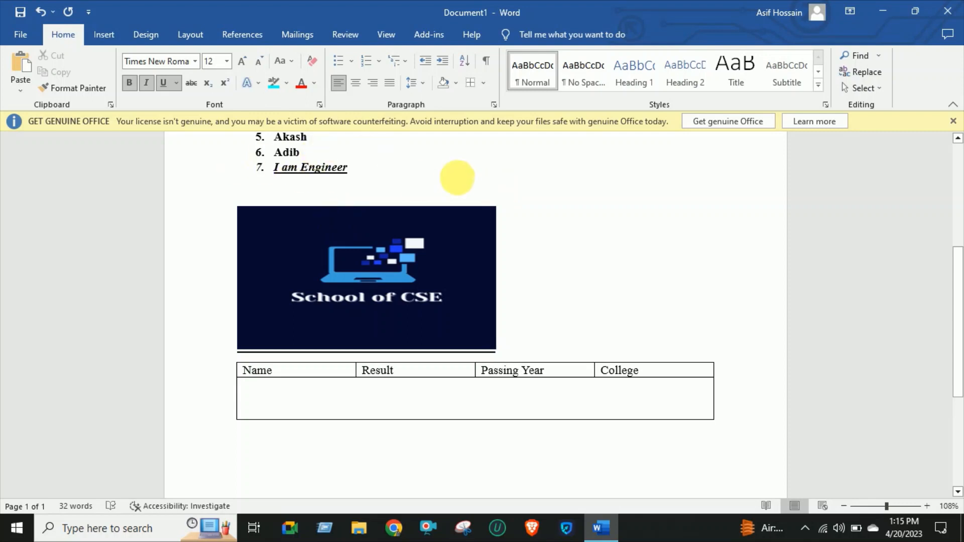
# Draw a small rectangle shape in the blank area beside the numbered list, above the picture's level
pyautogui.scroll(2, 467, 183)
pyautogui.click(95, 39)
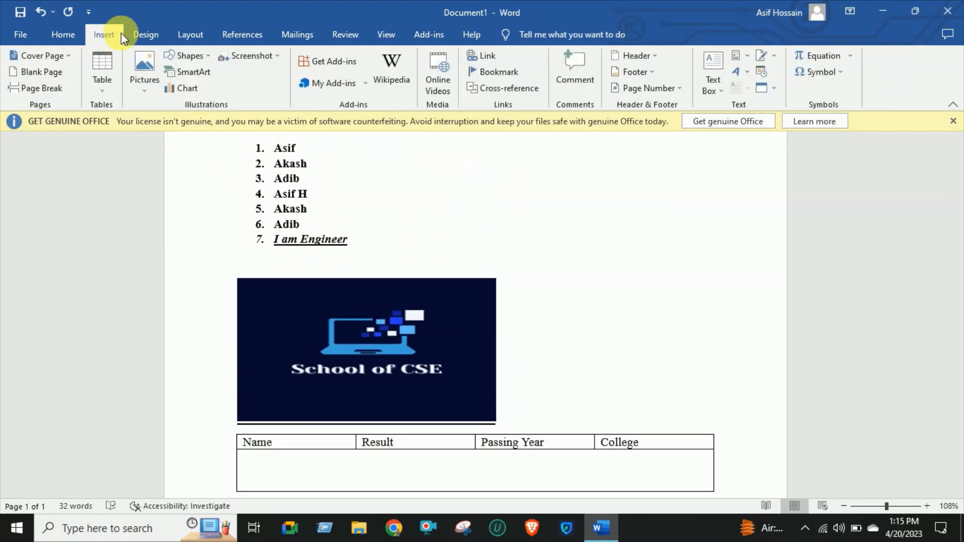
pyautogui.click(131, 32)
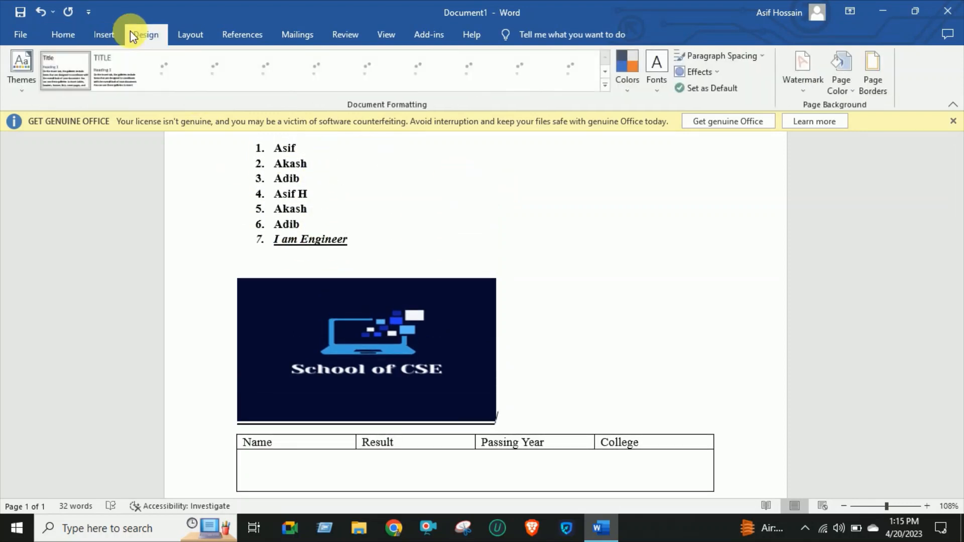
pyautogui.click(106, 34)
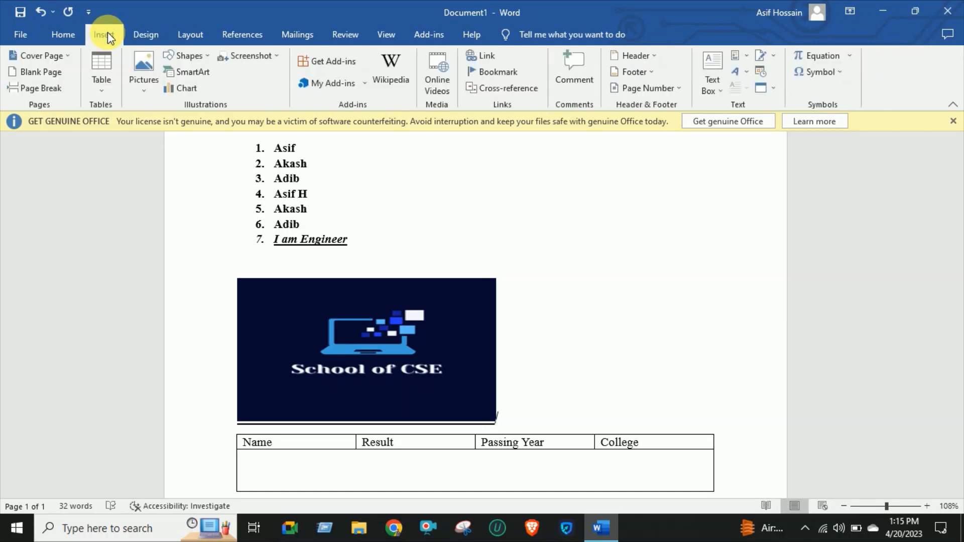
pyautogui.click(201, 57)
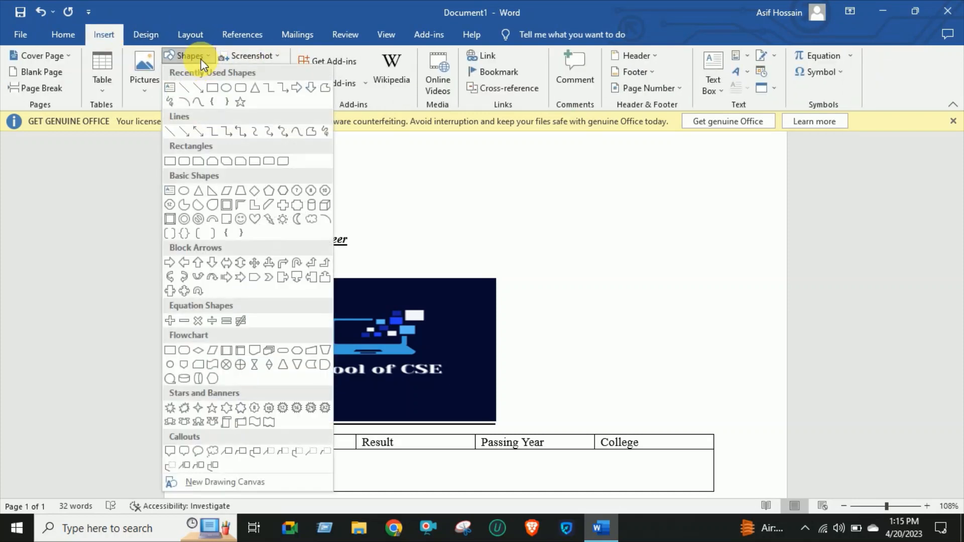
pyautogui.click(212, 89)
pyautogui.moveTo(513, 193); pyautogui.dragTo(600, 255)
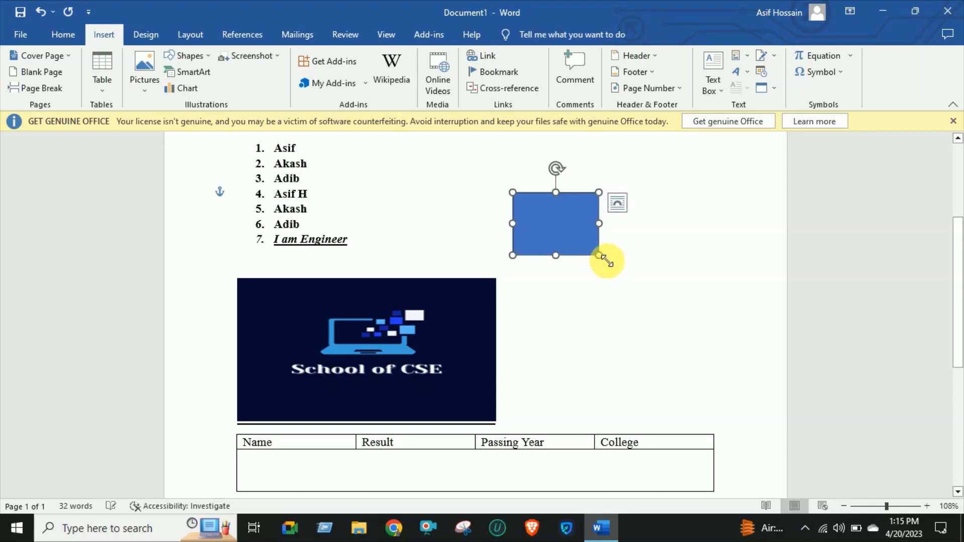
# Draw a right block arrow about 2.54" wide and 1.16" high beside the picture, below the rectangle
pyautogui.click(79, 33)
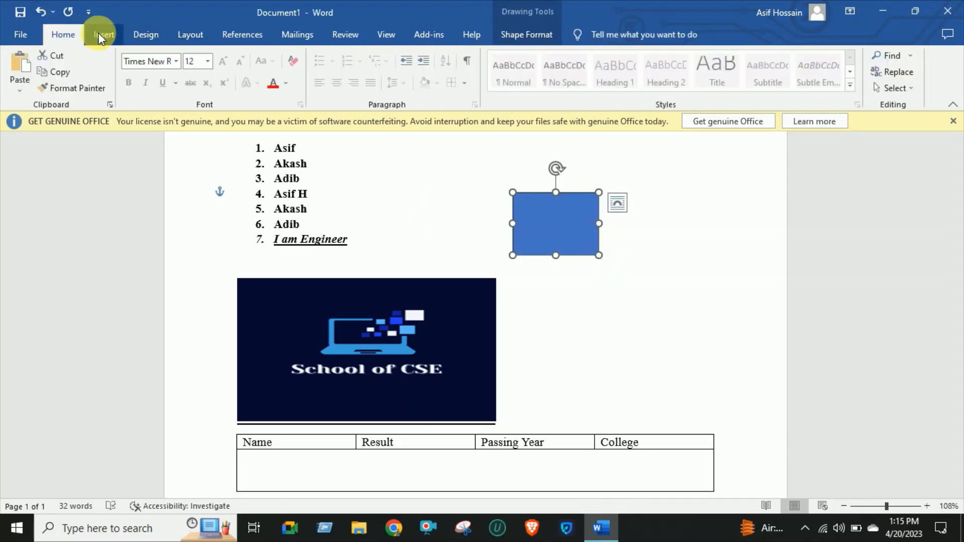
pyautogui.click(100, 34)
pyautogui.click(200, 60)
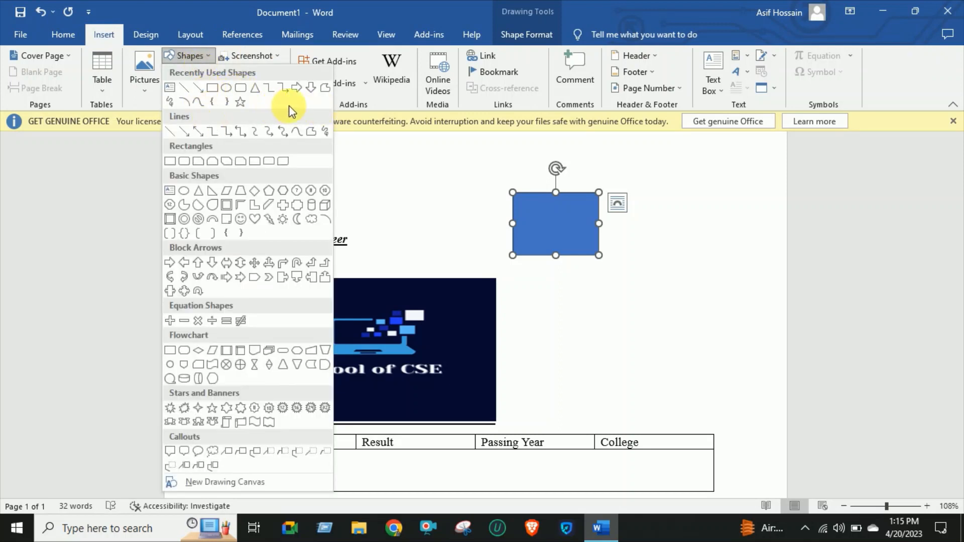
pyautogui.click(297, 88)
pyautogui.moveTo(546, 279); pyautogui.dragTo(734, 365)
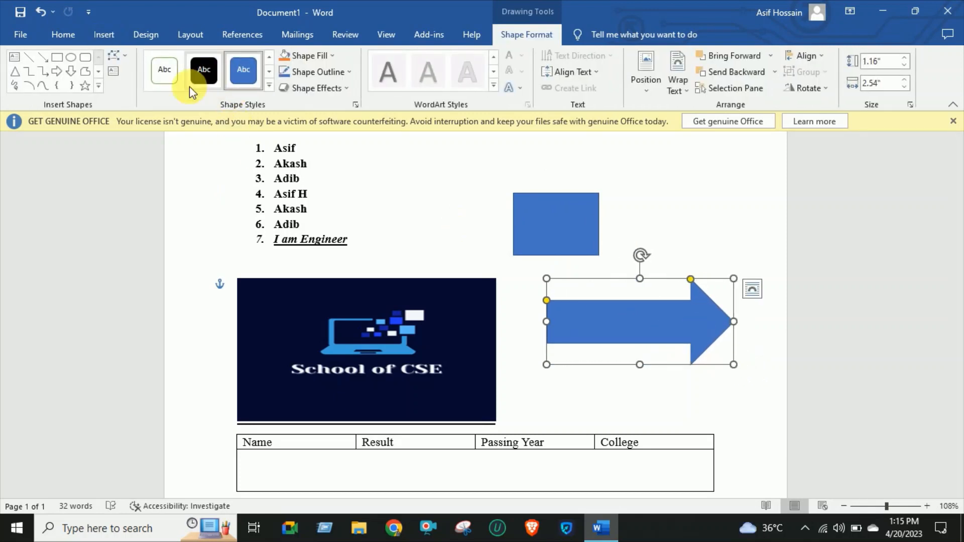
# Try the solid black theme style on the arrow, and settle on the solid orange style from the third row of theme styles
pyautogui.click(213, 75)
pyautogui.click(270, 86)
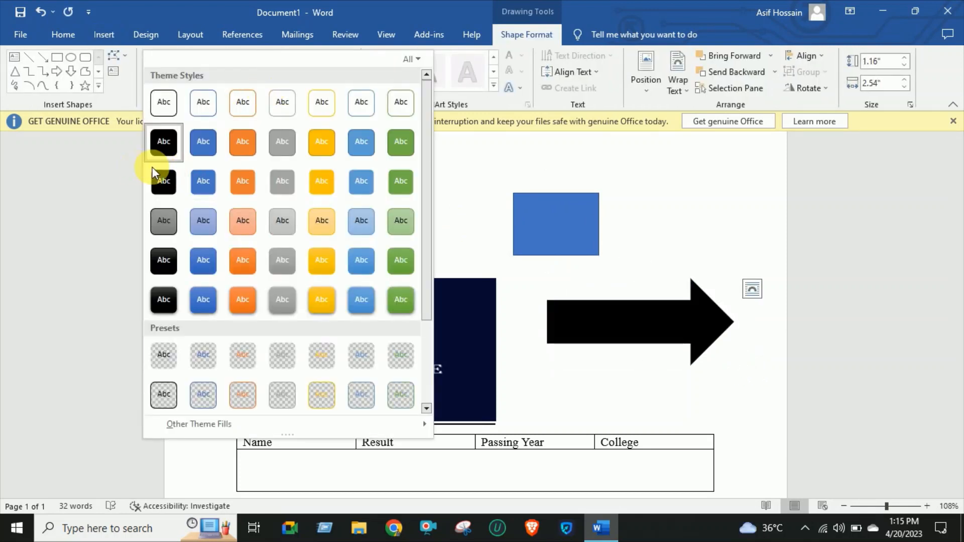
pyautogui.click(242, 186)
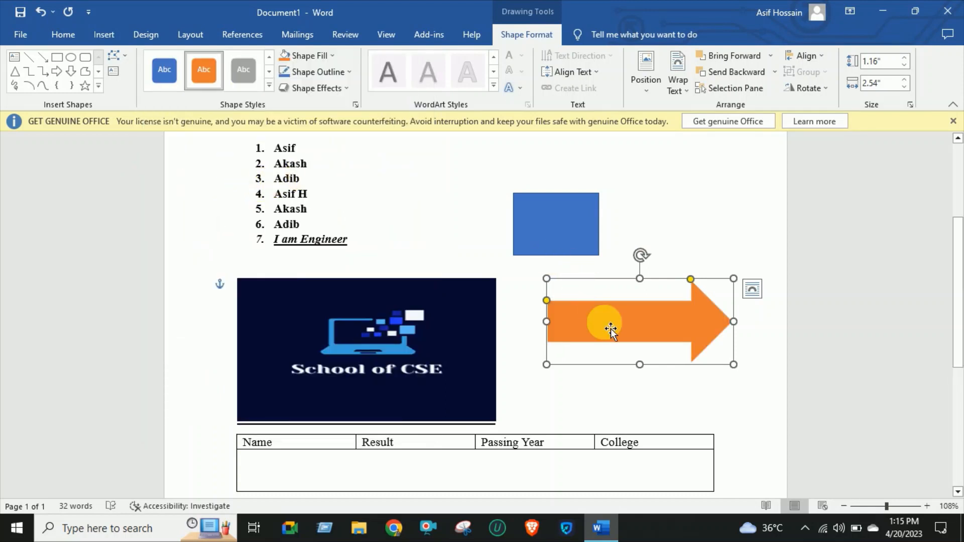
# Add the text "Ei Dike" inside the orange arrow
pyautogui.write('Ei')
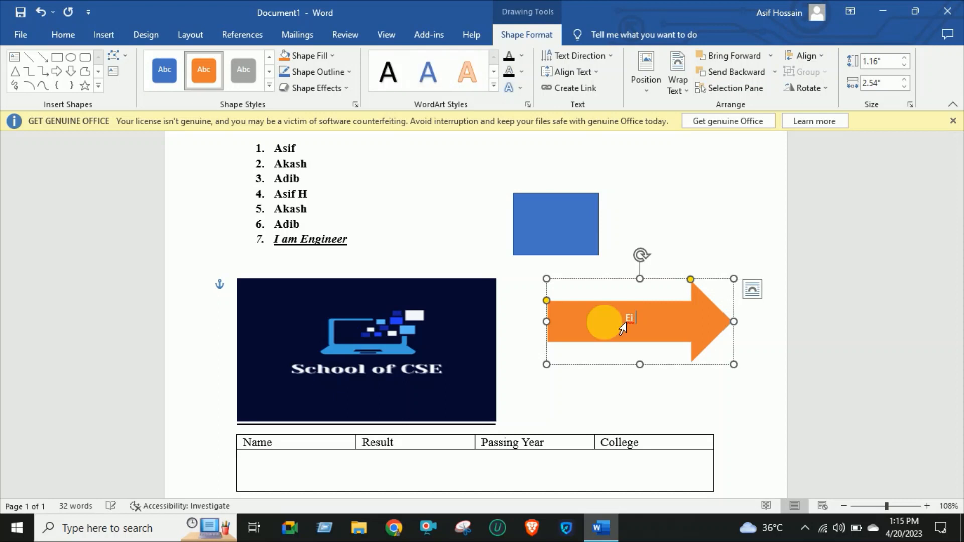
pyautogui.write(' Dikw')
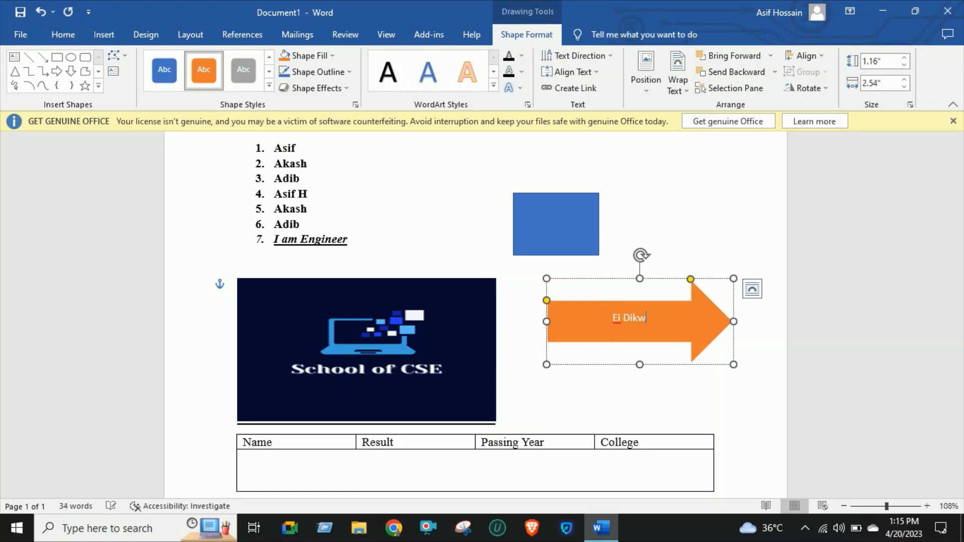
pyautogui.press('BackSpace')
pyautogui.write('e')
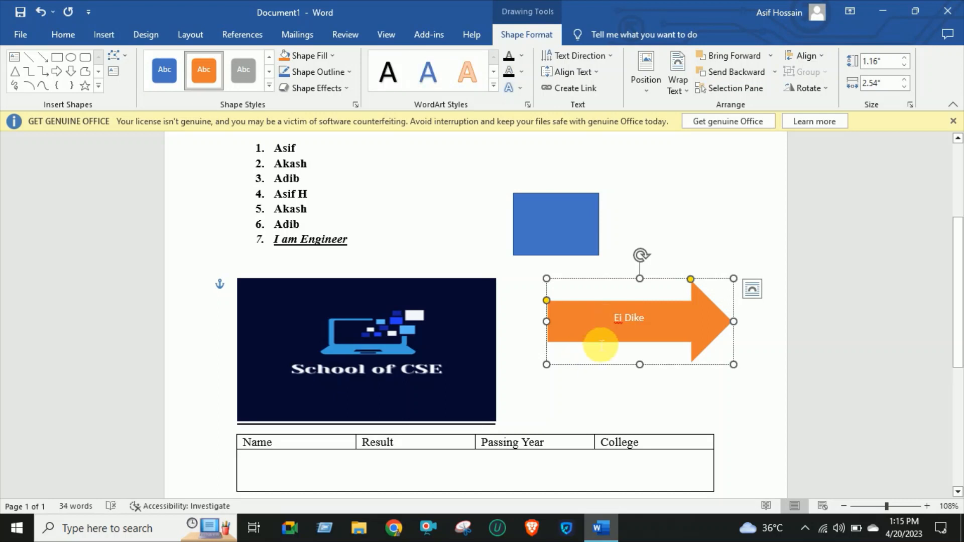
# Format the arrow's text as bold, italic and underlined Arial Black at size 18
pyautogui.tripleClick(627, 320)
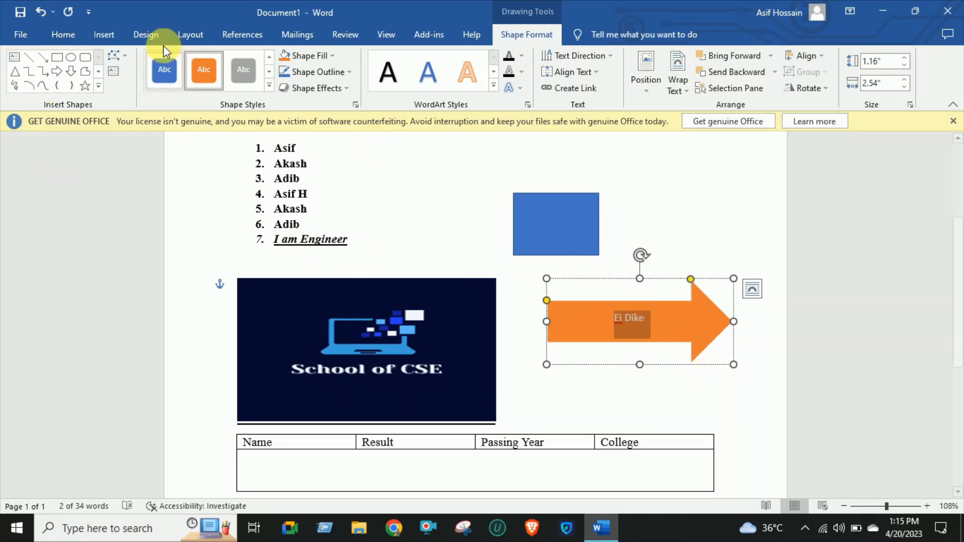
pyautogui.click(71, 37)
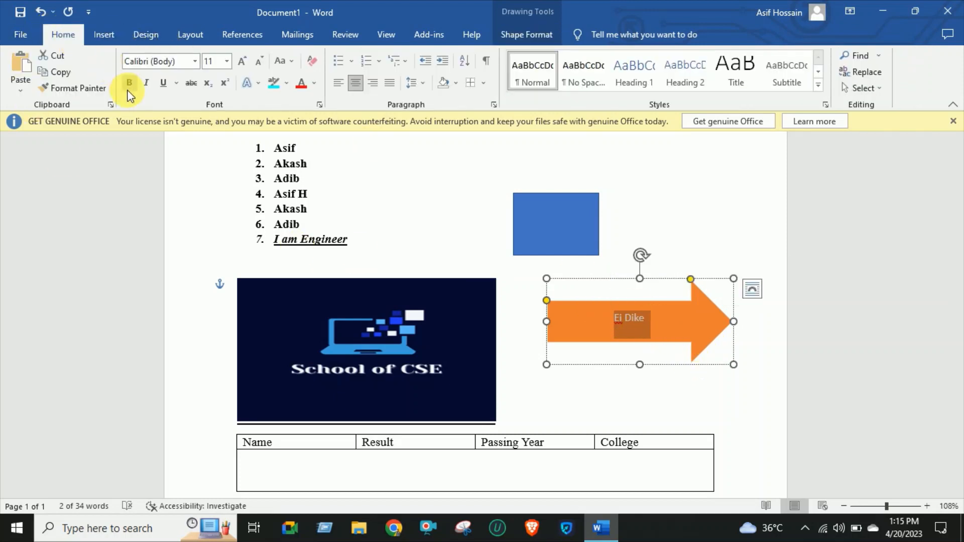
pyautogui.click(194, 61)
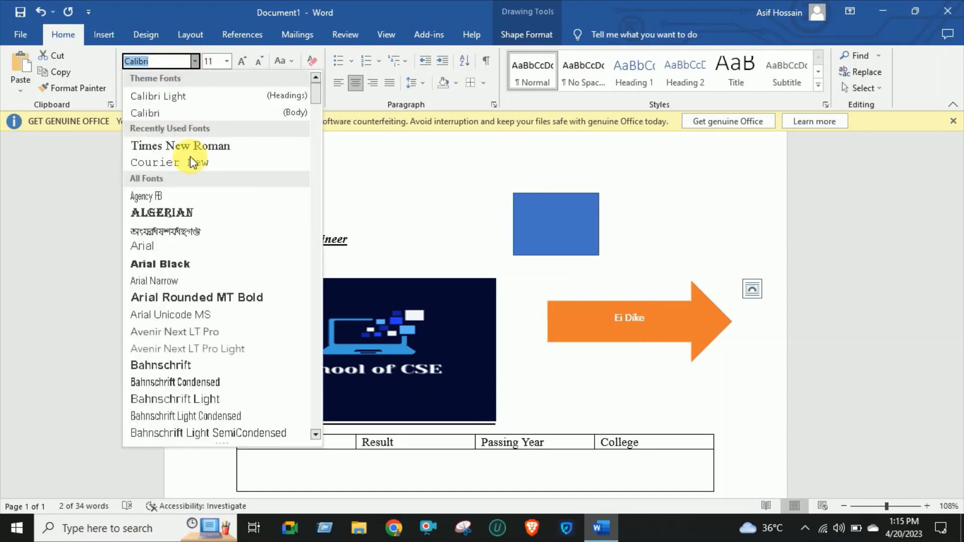
pyautogui.click(186, 261)
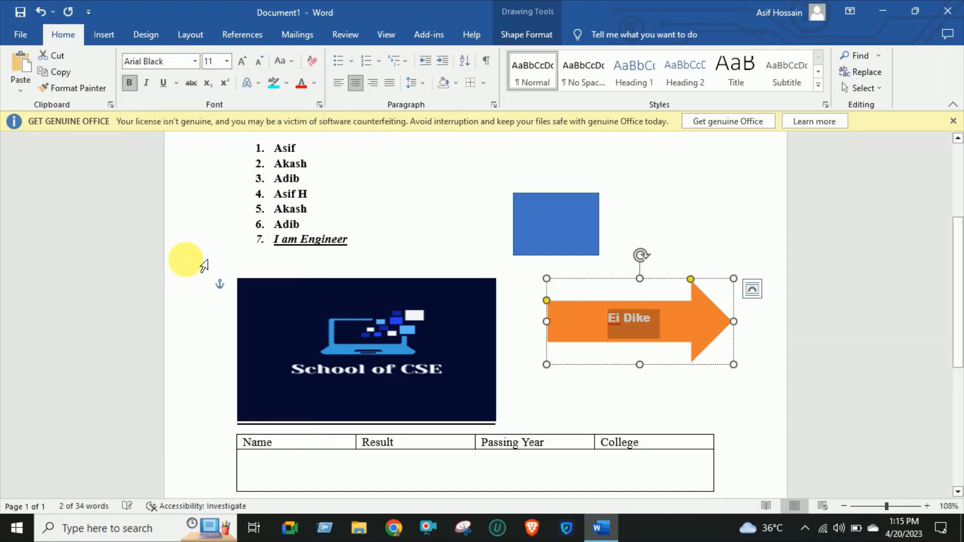
pyautogui.click(227, 61)
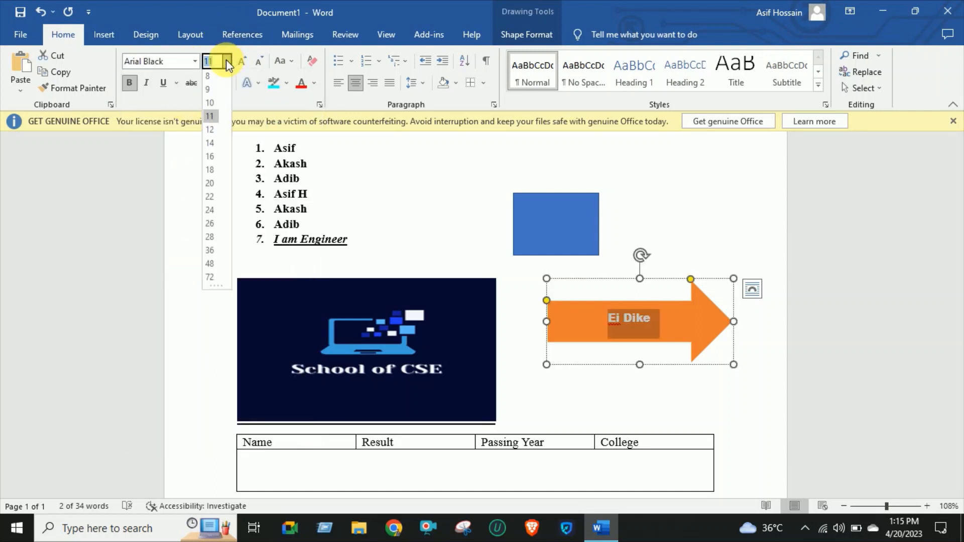
pyautogui.click(210, 172)
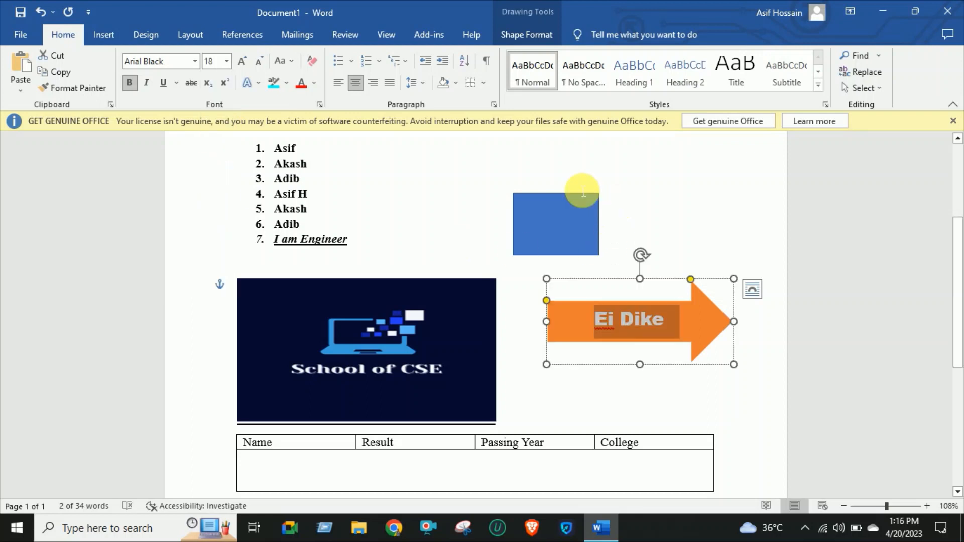
pyautogui.click(150, 80)
pyautogui.click(164, 83)
pyautogui.click(644, 187)
# Review the whole document from the heading and lists down to the shapes, picture and table
pyautogui.scroll(-1, 638, 286)
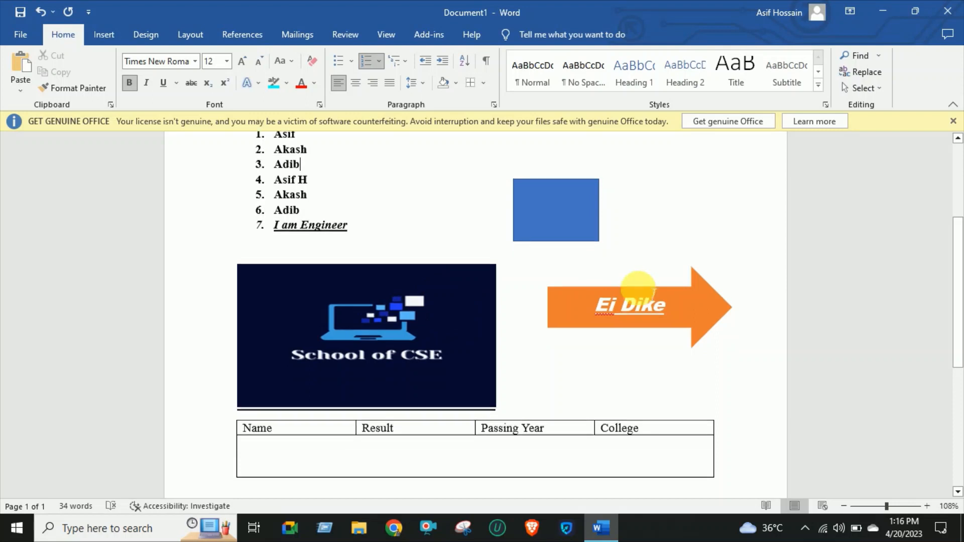
pyautogui.scroll(-2, 653, 307)
pyautogui.scroll(6, 661, 316)
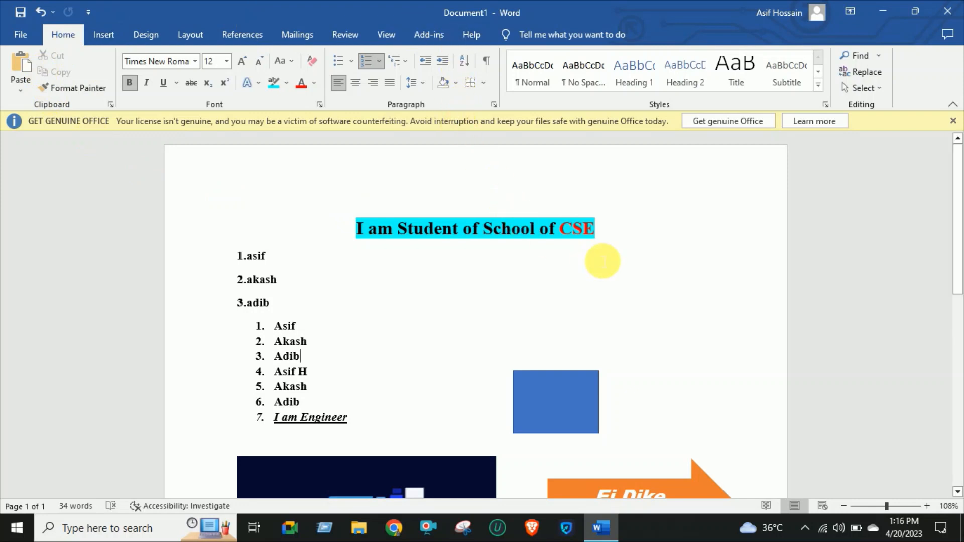
pyautogui.scroll(-5, 602, 260)
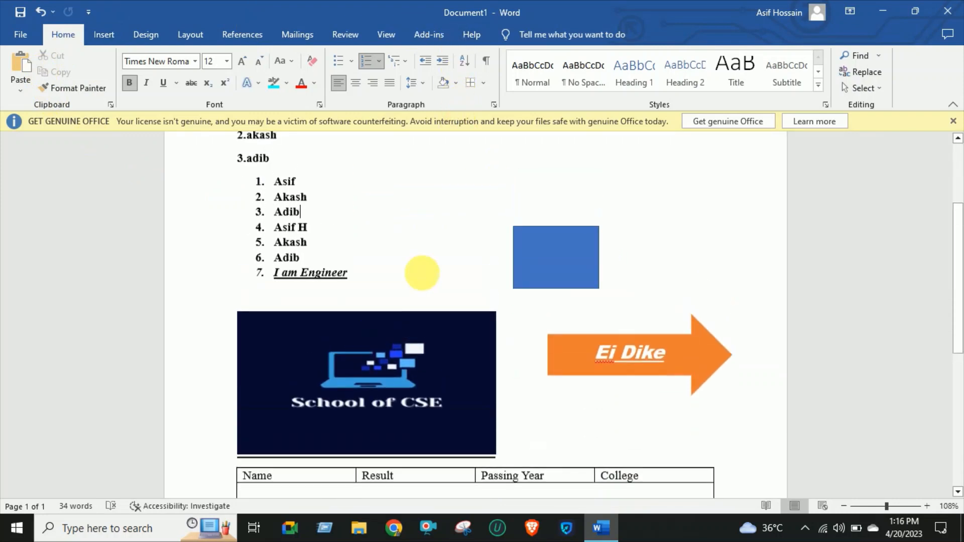
pyautogui.scroll(4, 422, 273)
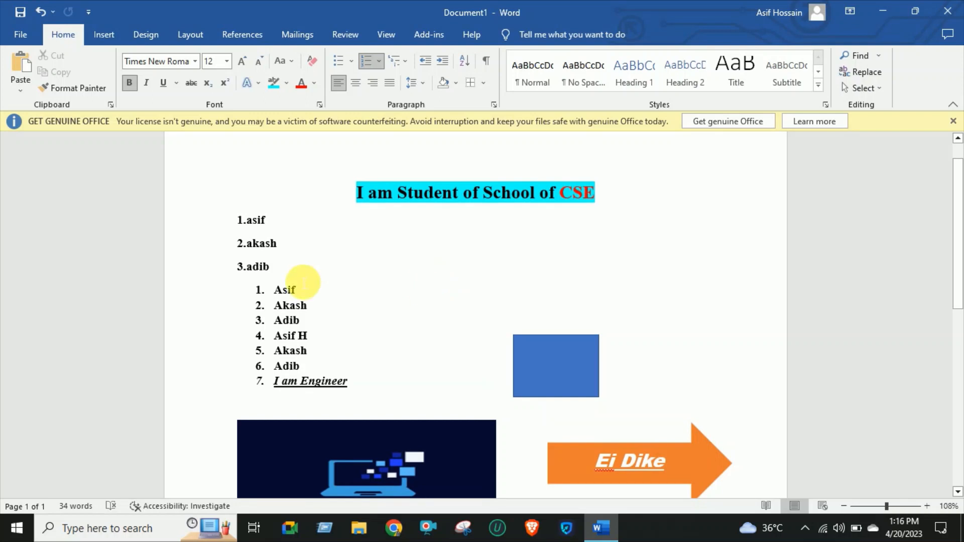
pyautogui.scroll(-3, 327, 262)
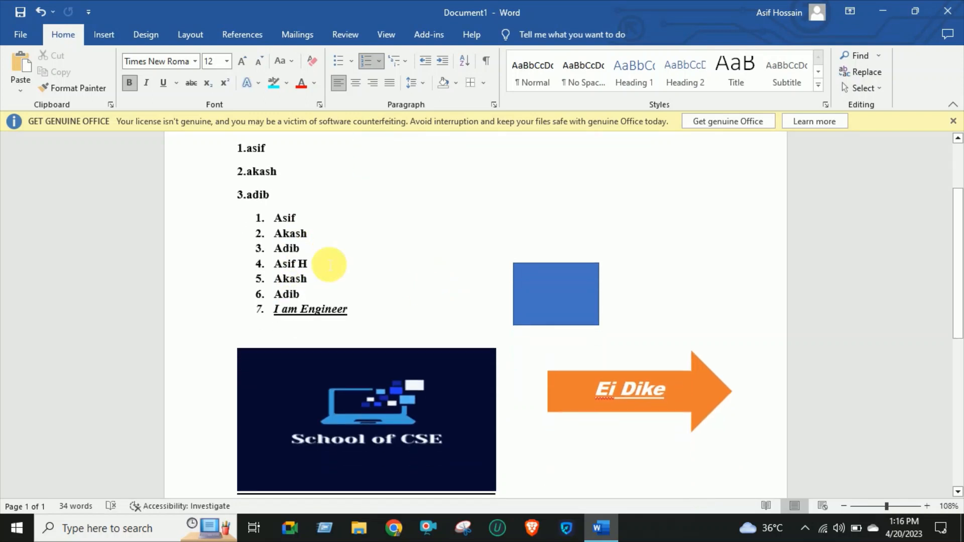
pyautogui.scroll(-4, 610, 274)
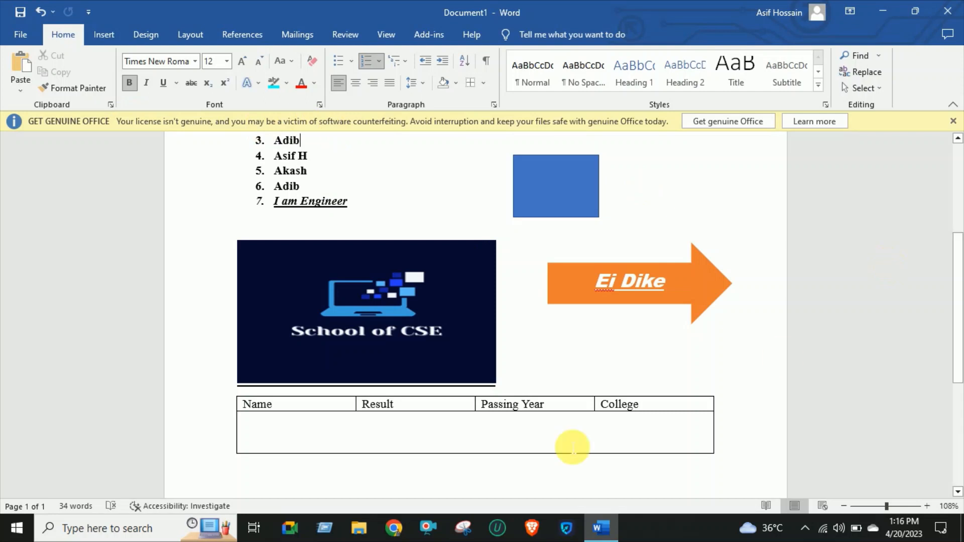
pyautogui.scroll(7, 414, 309)
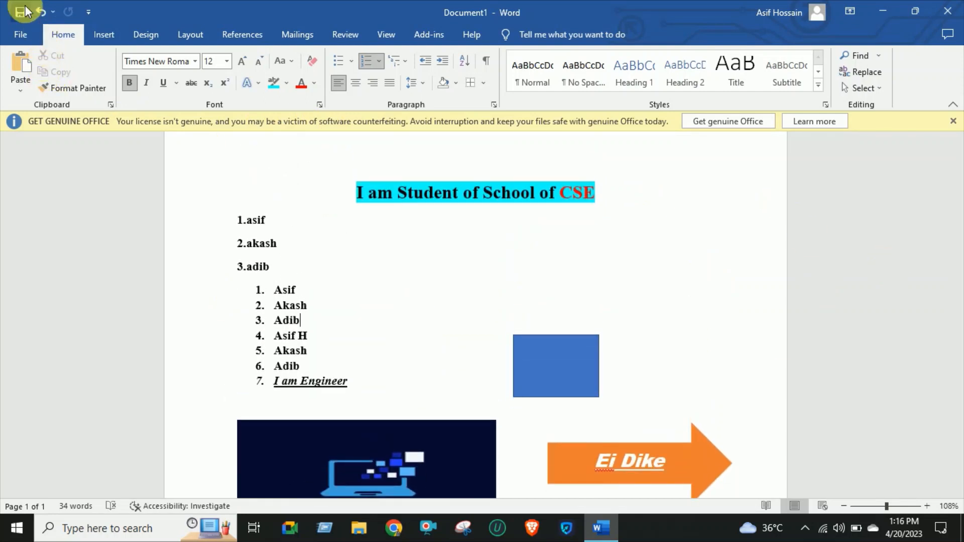
# View the document's Info page and return to the document
pyautogui.click(21, 12)
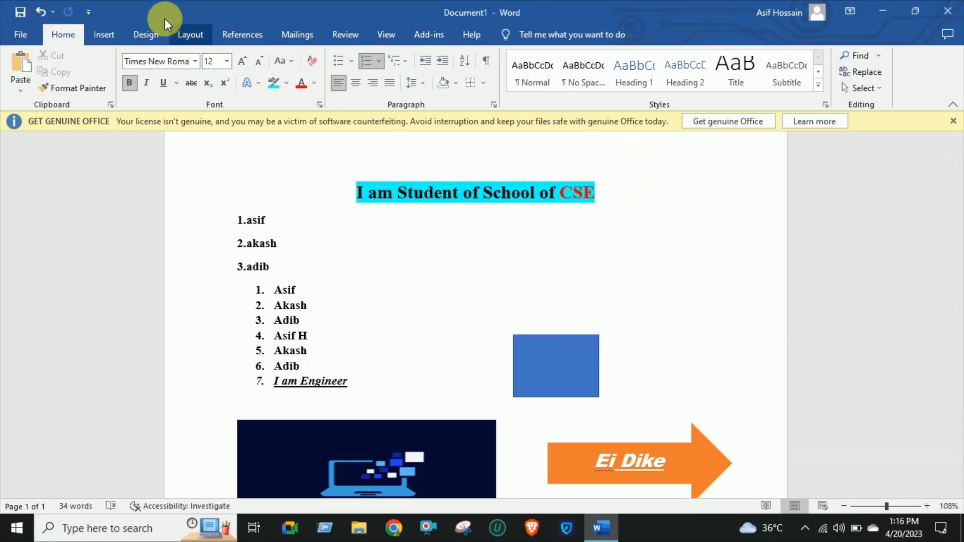
pyautogui.click(32, 37)
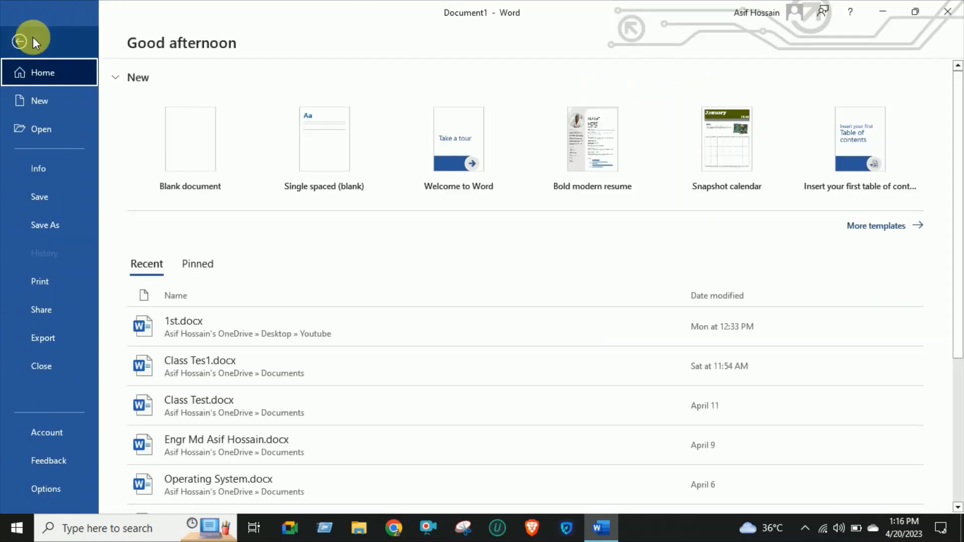
pyautogui.click(32, 175)
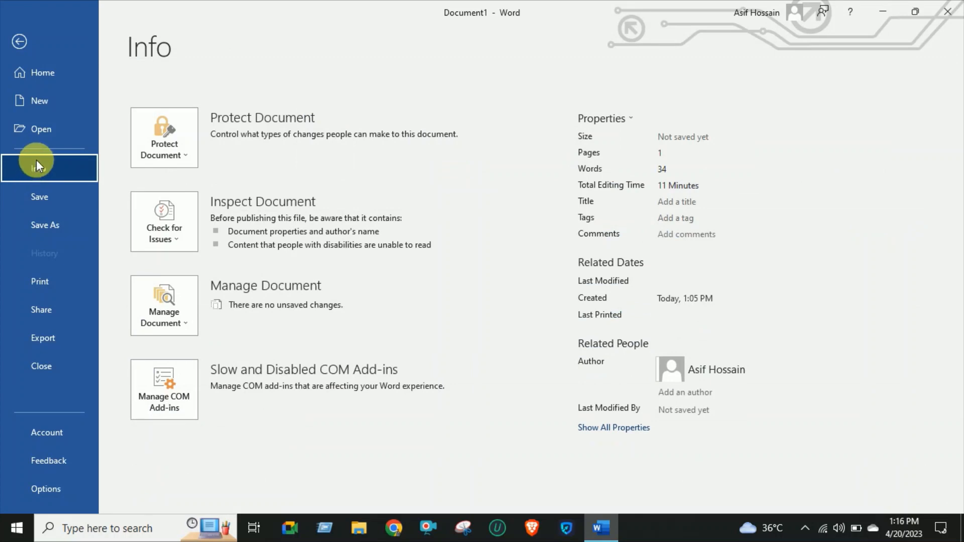
pyautogui.click(20, 40)
# Start saving the document under a new name on this PC, choosing the Youtube folder on the Desktop
pyautogui.click(22, 33)
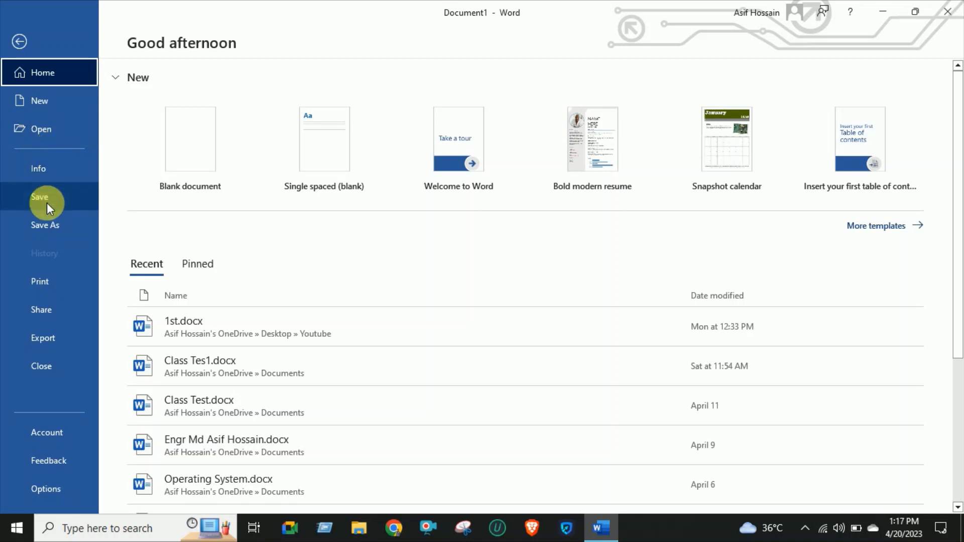
pyautogui.click(52, 233)
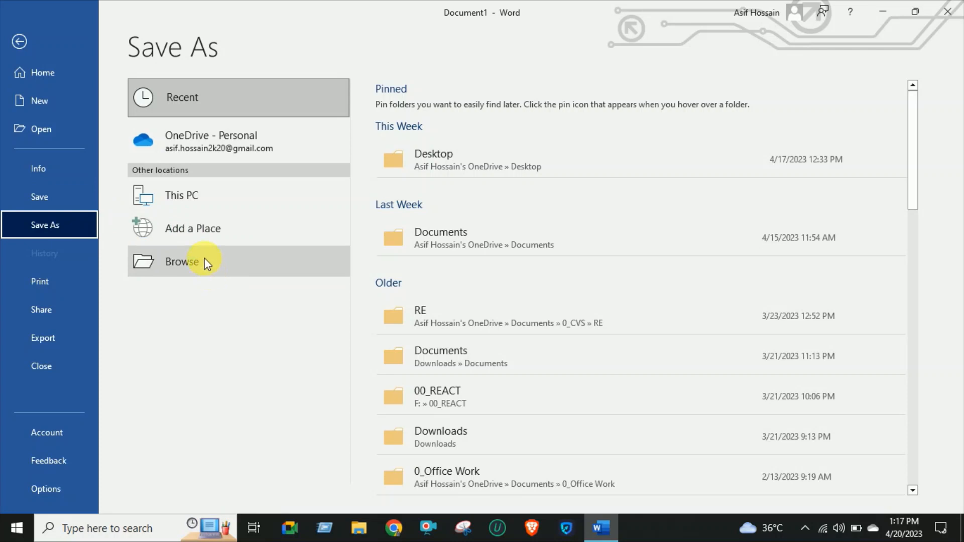
pyautogui.click(199, 194)
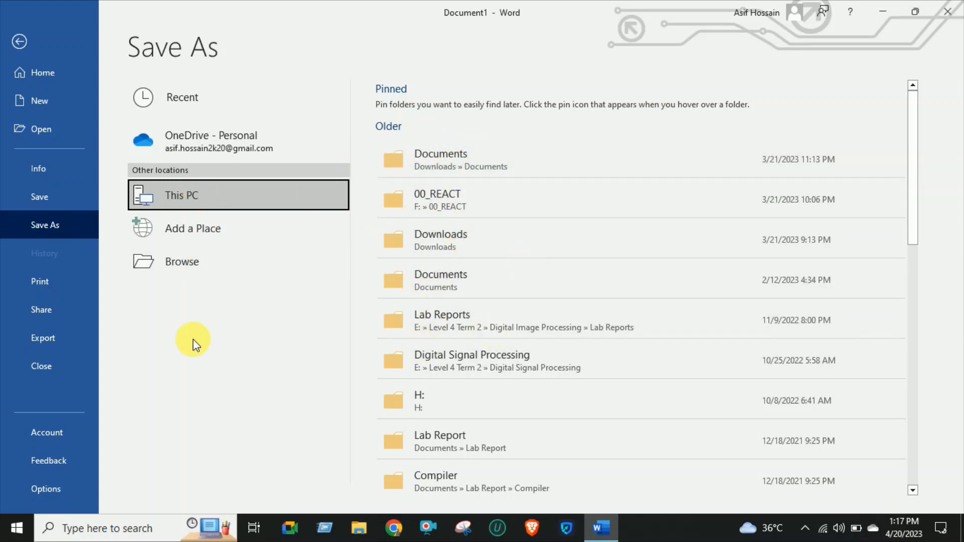
pyautogui.click(179, 274)
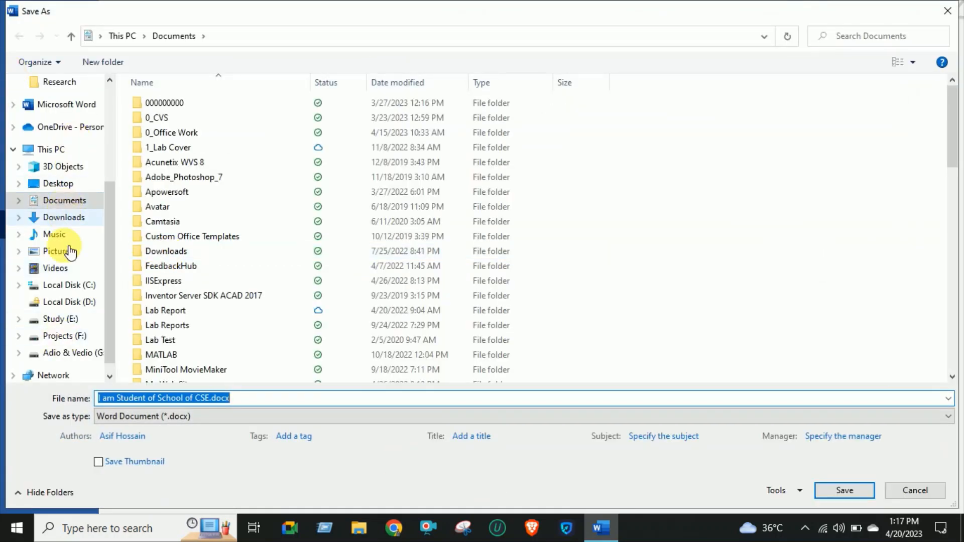
pyautogui.scroll(-1, 81, 311)
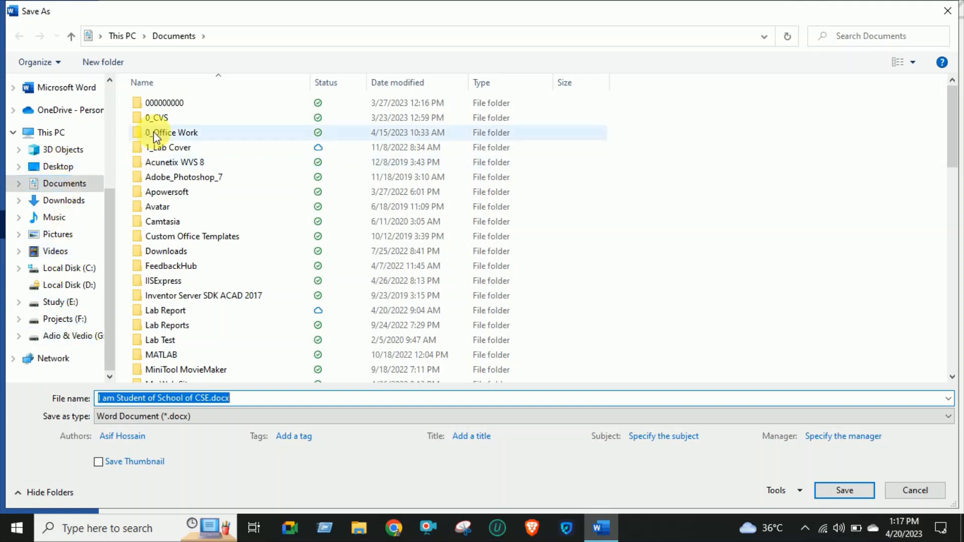
pyautogui.click(75, 186)
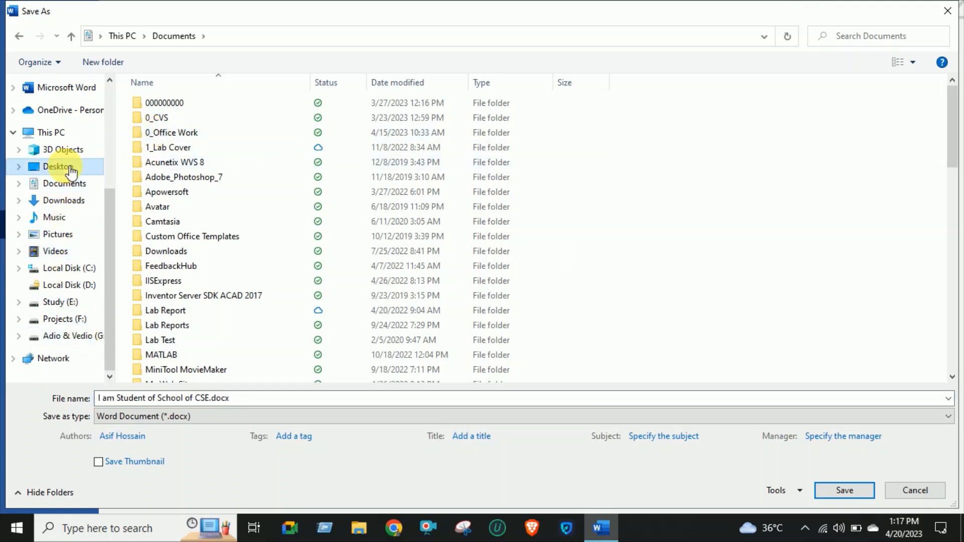
pyautogui.click(63, 166)
pyautogui.doubleClick(213, 134)
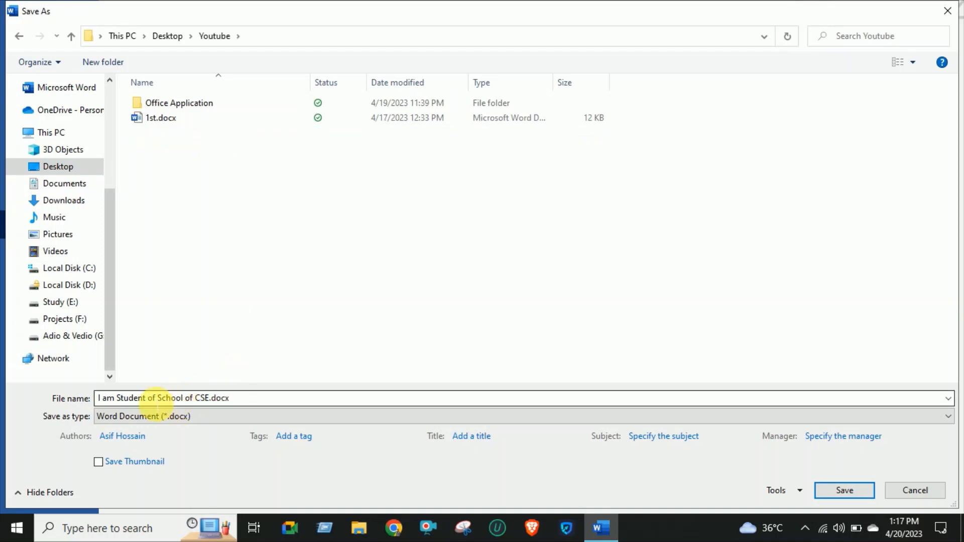
# Replace the suggested file name with "my 1st word" and save it as a Word document
pyautogui.click(240, 399)
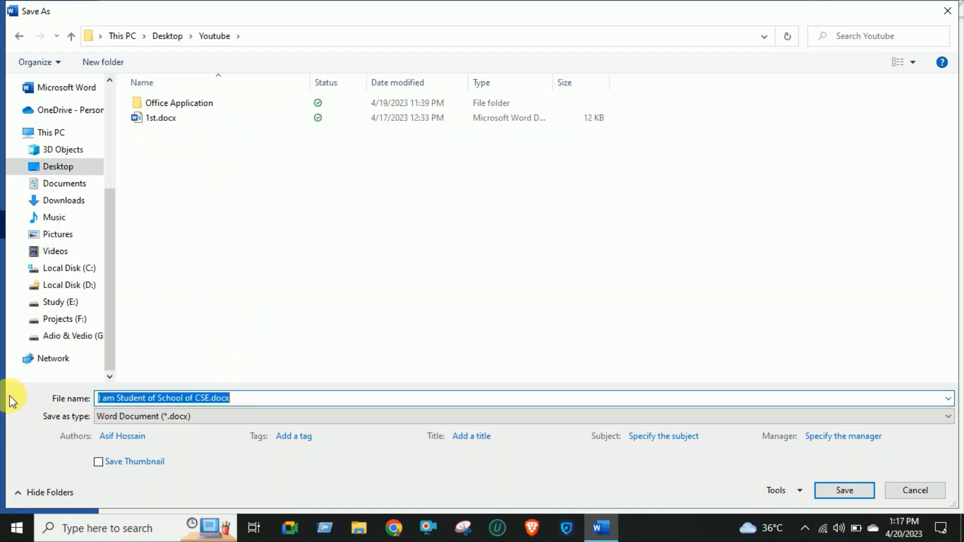
pyautogui.press('BackSpace')
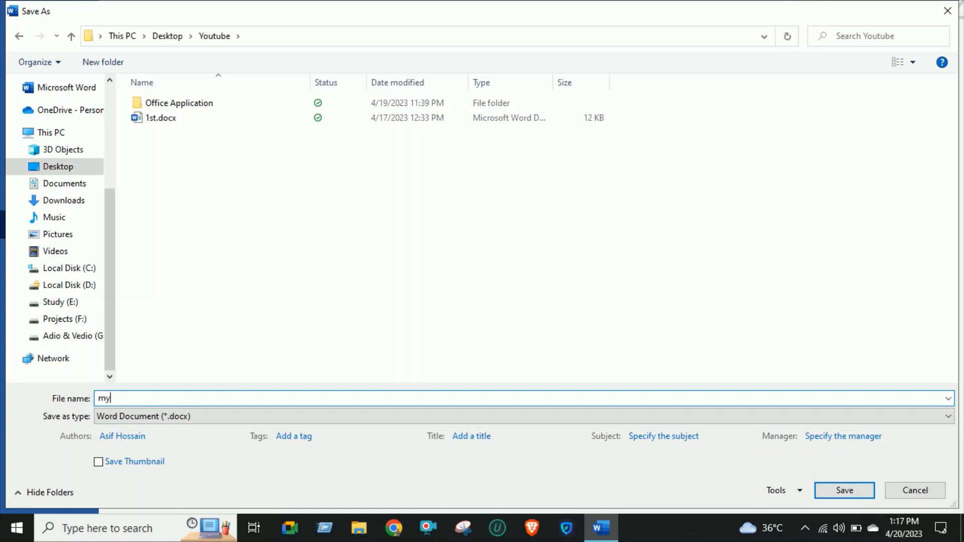
pyautogui.write('my 1st word')
pyautogui.press('Return')
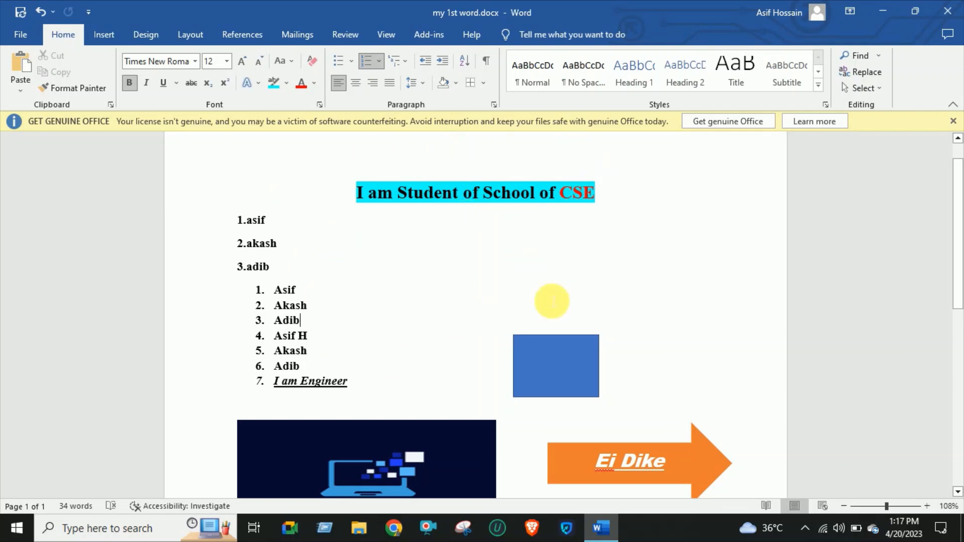
# Try to open my 1st word.docx from the Youtube folder on the desktop, and return to the document already open in Word
pyautogui.click(877, 10)
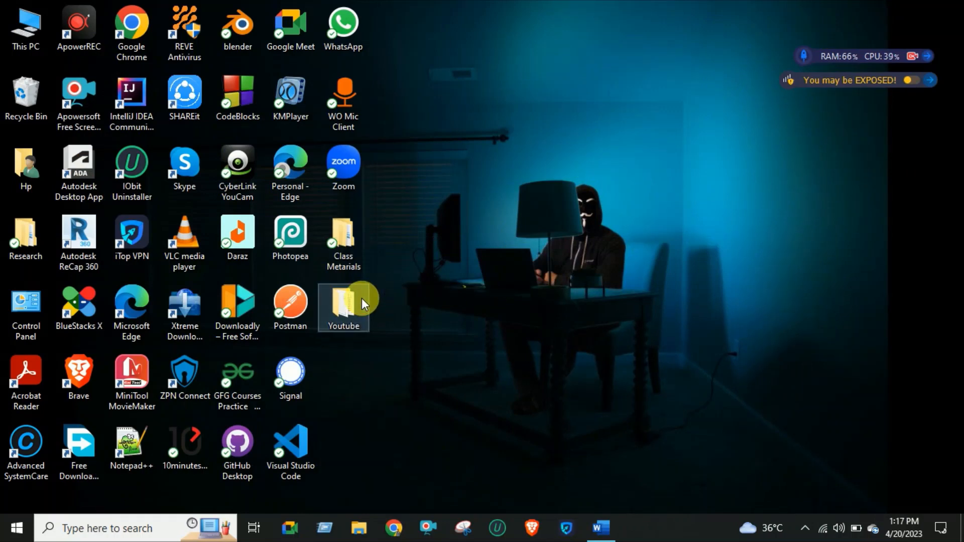
pyautogui.doubleClick(362, 297)
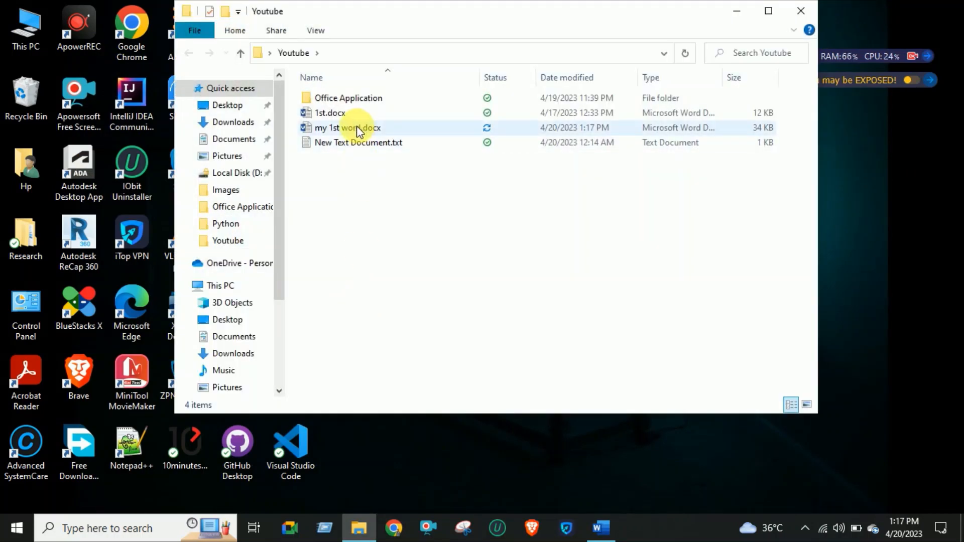
pyautogui.doubleClick(420, 129)
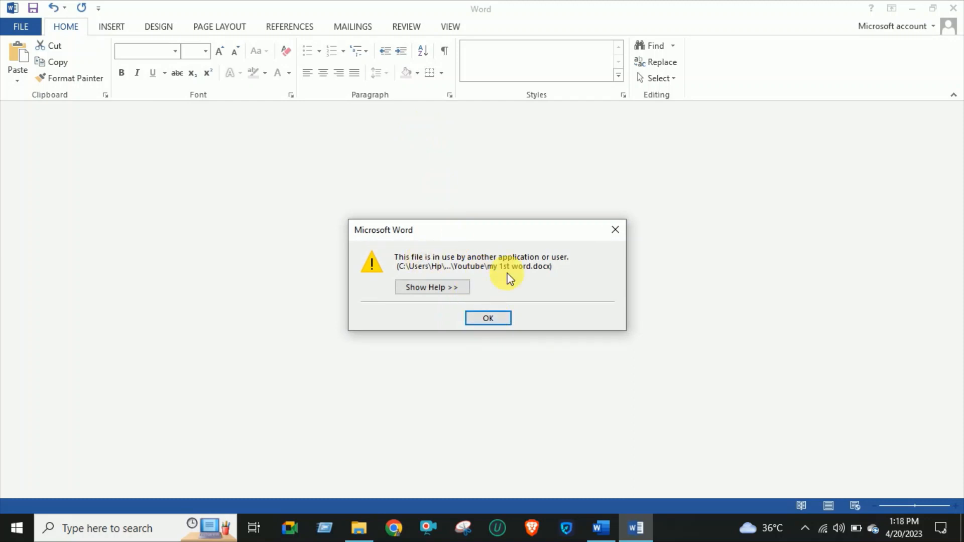
pyautogui.click(491, 321)
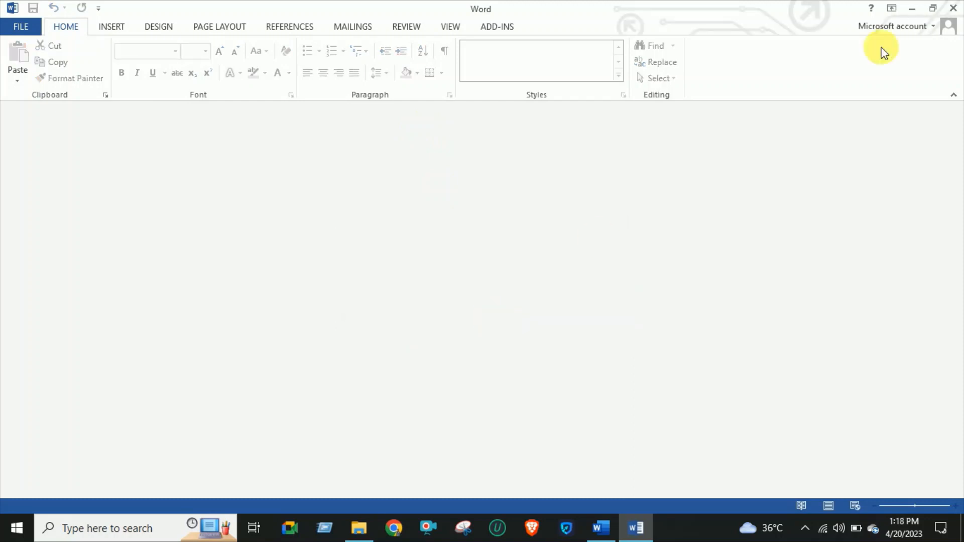
pyautogui.click(953, 7)
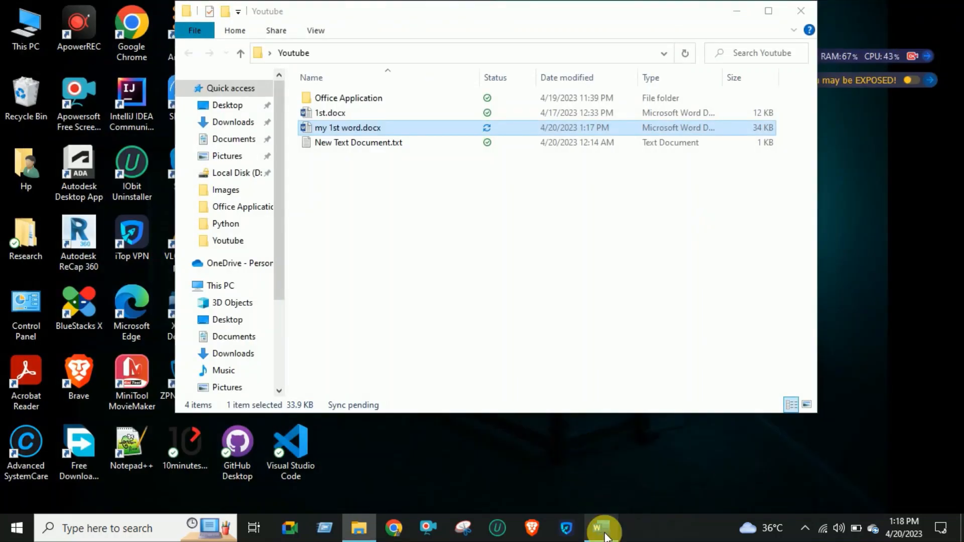
pyautogui.click(605, 530)
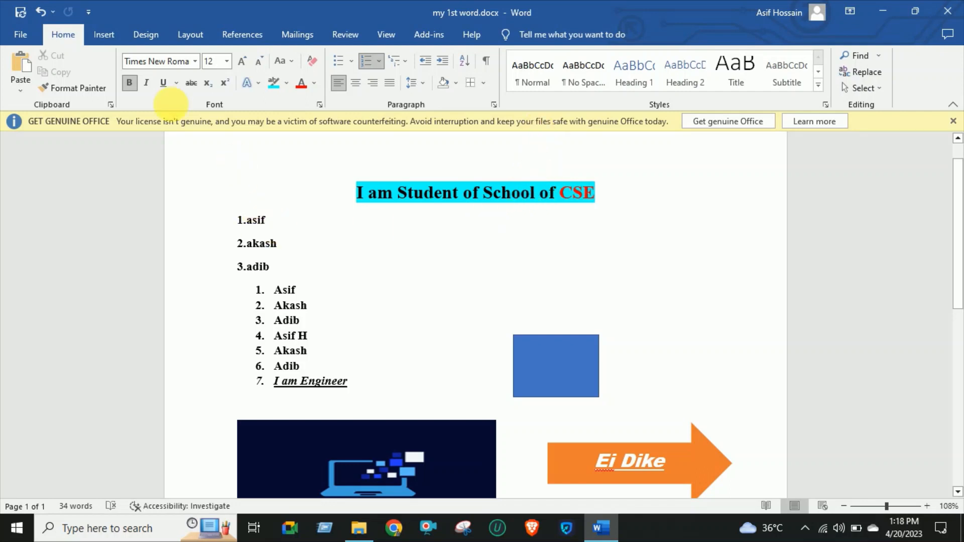
# Save a copy of the document as a PDF named "my 1st word" in the Youtube folder on the Desktop
pyautogui.click(11, 33)
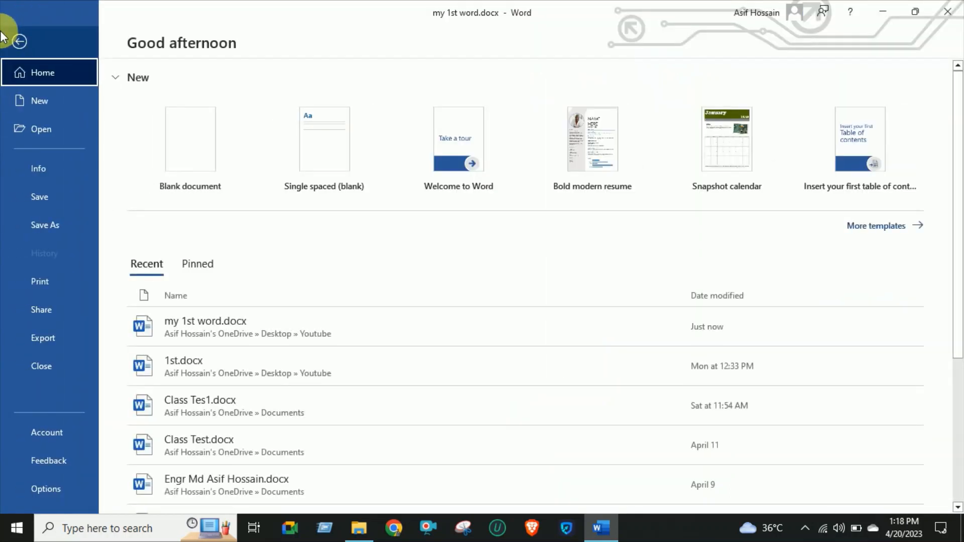
pyautogui.click(12, 43)
pyautogui.click(12, 40)
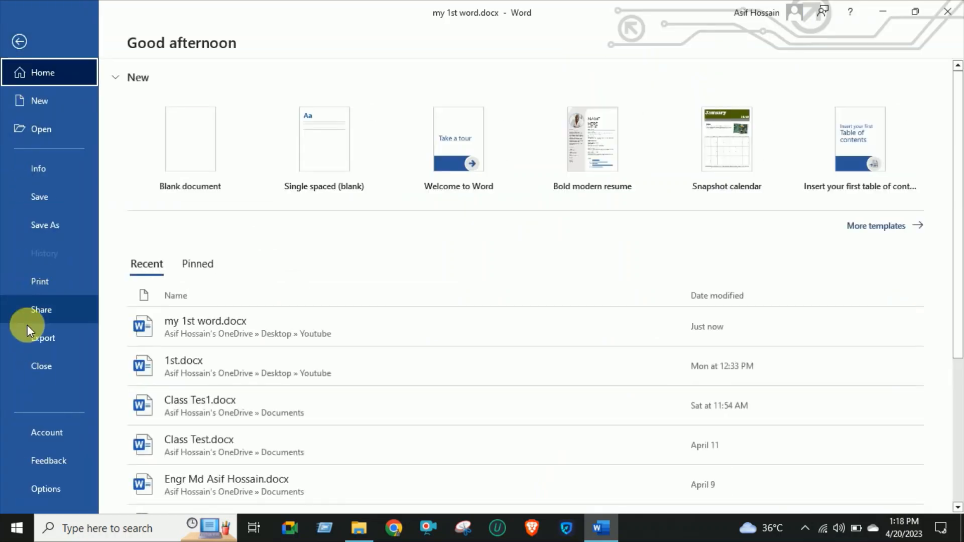
pyautogui.click(47, 224)
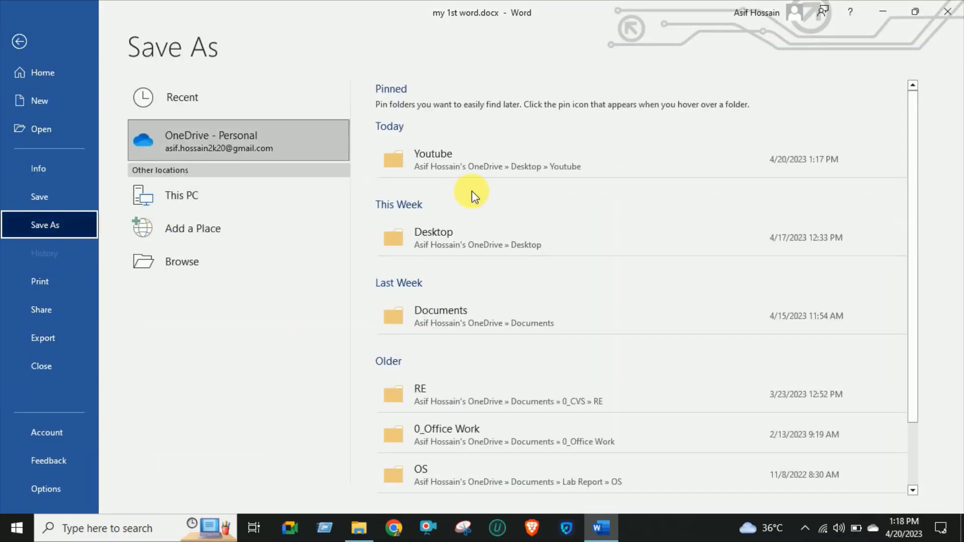
pyautogui.click(459, 170)
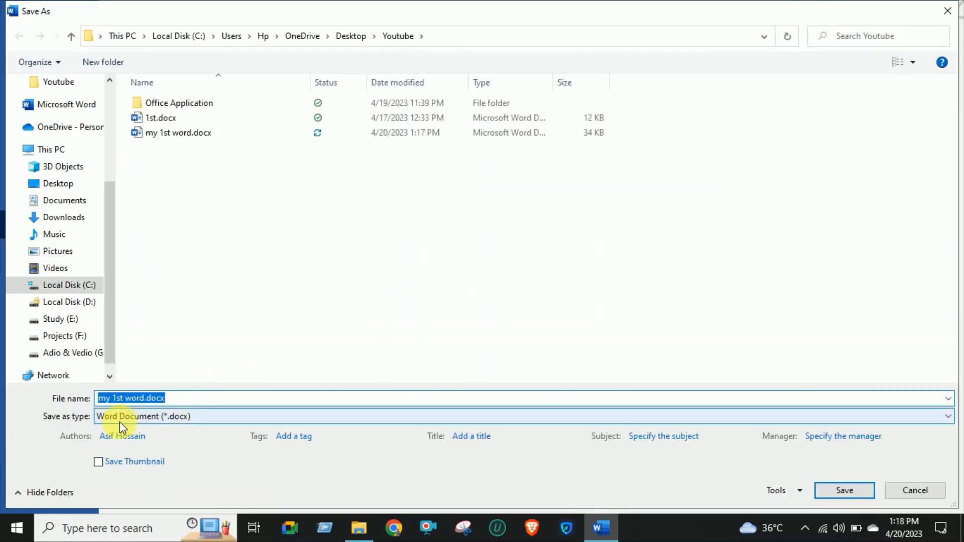
pyautogui.click(115, 421)
pyautogui.click(131, 288)
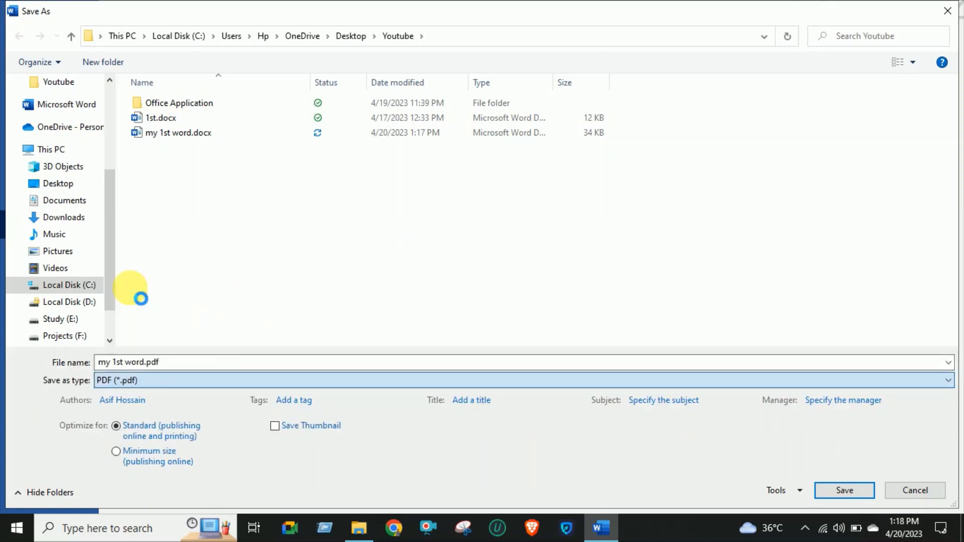
pyautogui.click(837, 489)
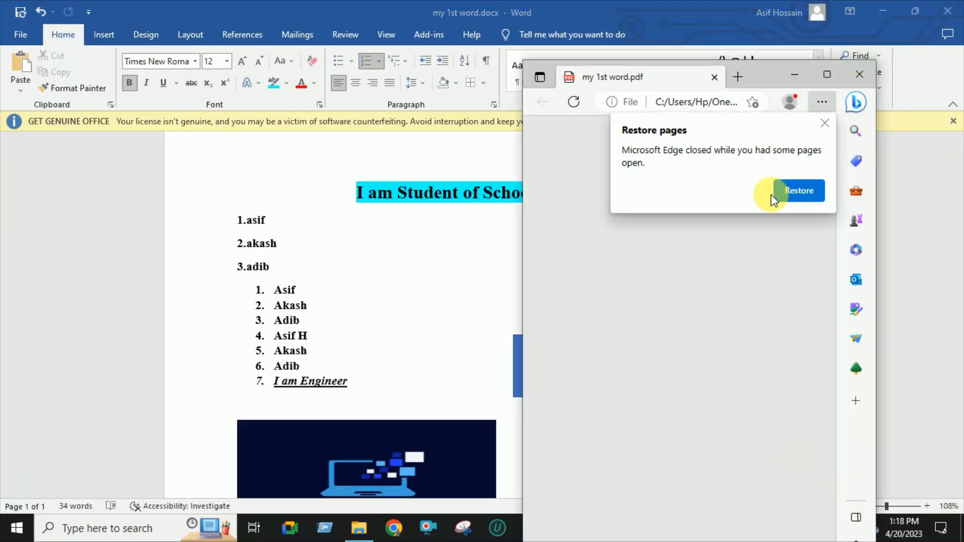
# View the exported PDF in a maximized Edge window, dismissing the page-restore offer, and minimize the browser to return to Word
pyautogui.click(828, 74)
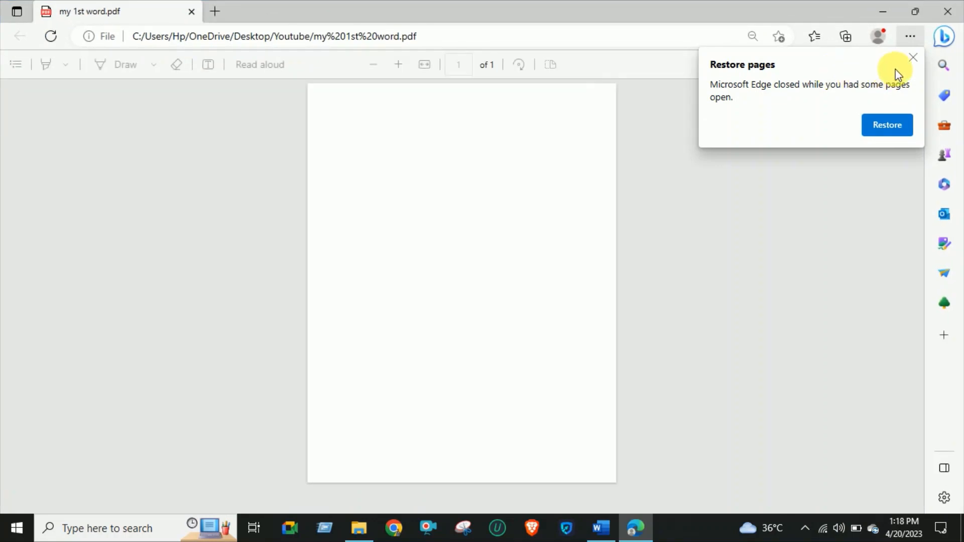
pyautogui.click(912, 59)
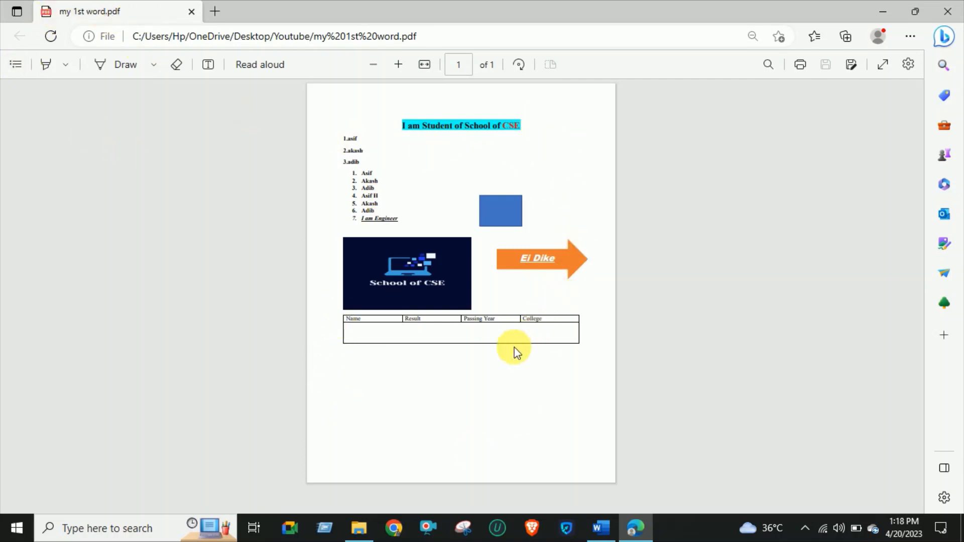
pyautogui.click(883, 10)
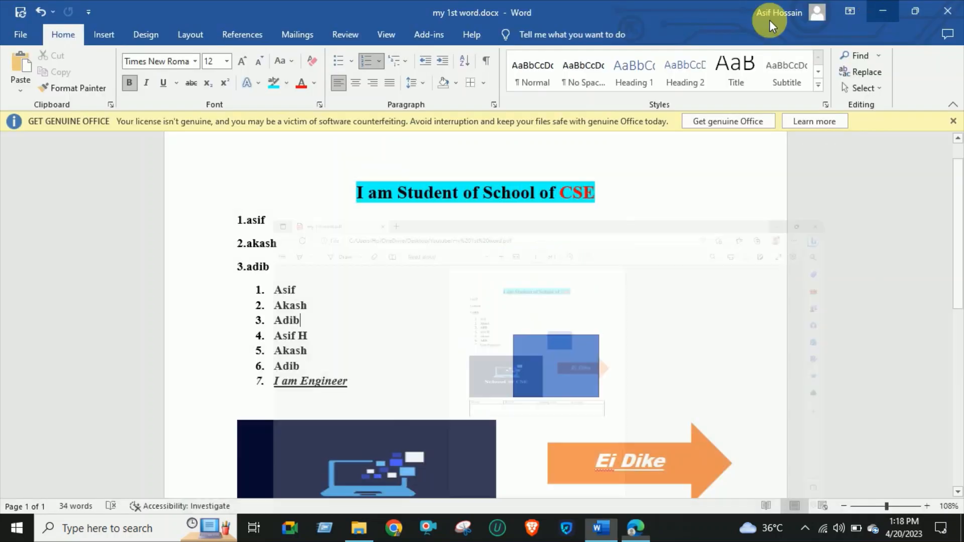
# View the document's print preview and print settings, and return to the document without printing
pyautogui.click(18, 32)
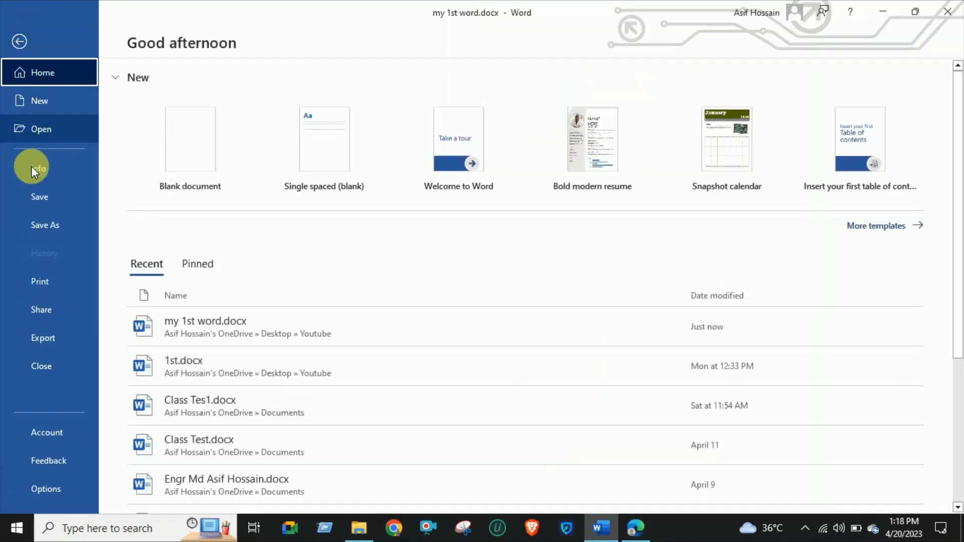
pyautogui.click(53, 291)
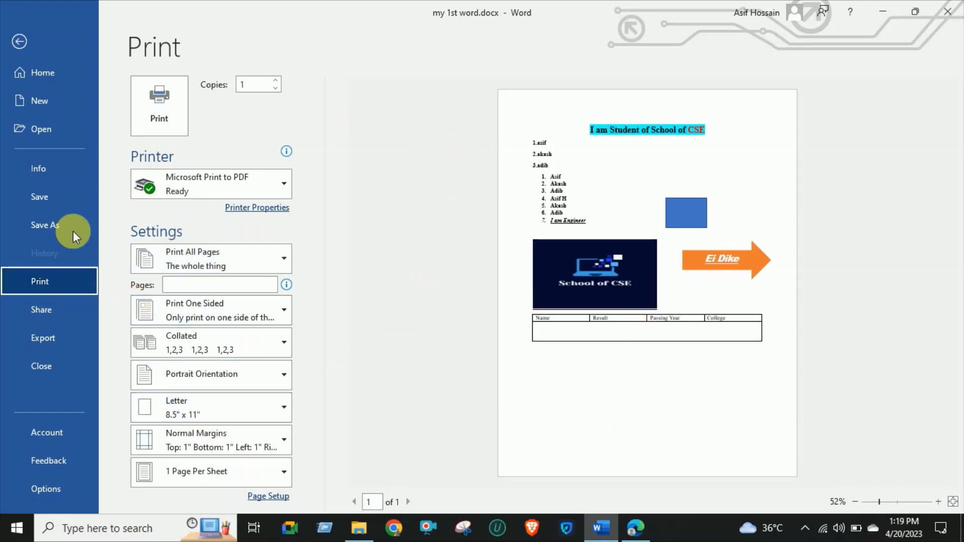
pyautogui.click(20, 40)
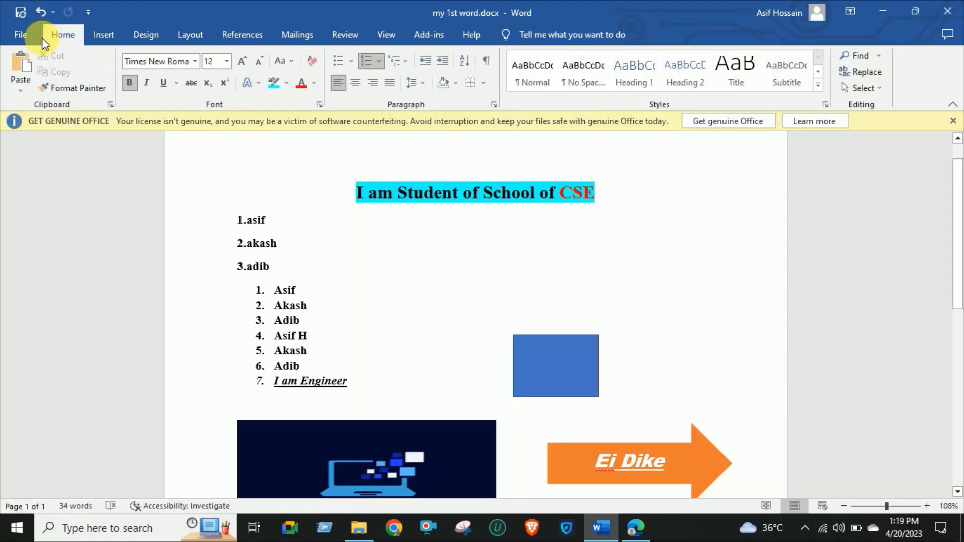